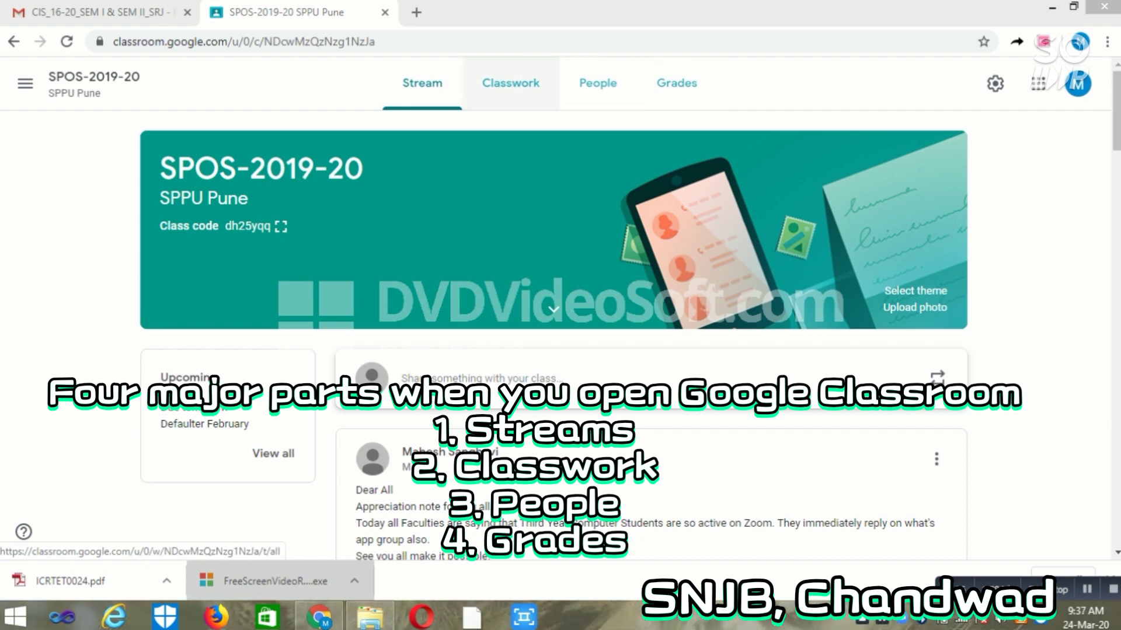
# Step: Create a new assignment from Classwork titled 'Mock End Sem Exam 2020 Sem 2'
pyautogui.click(511, 83)
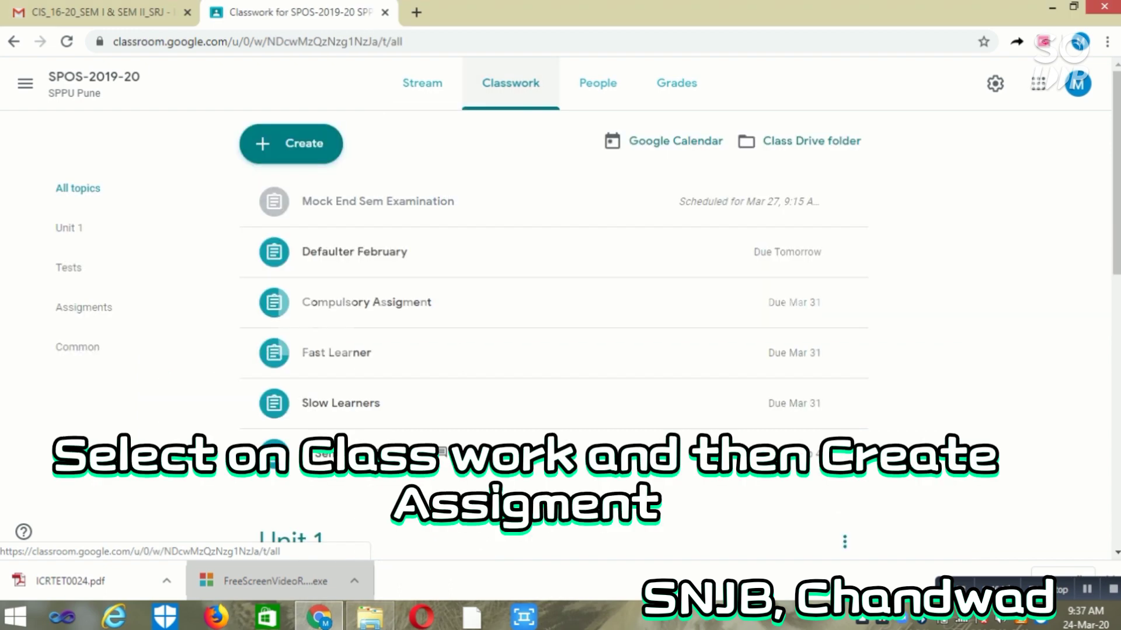
pyautogui.click(290, 144)
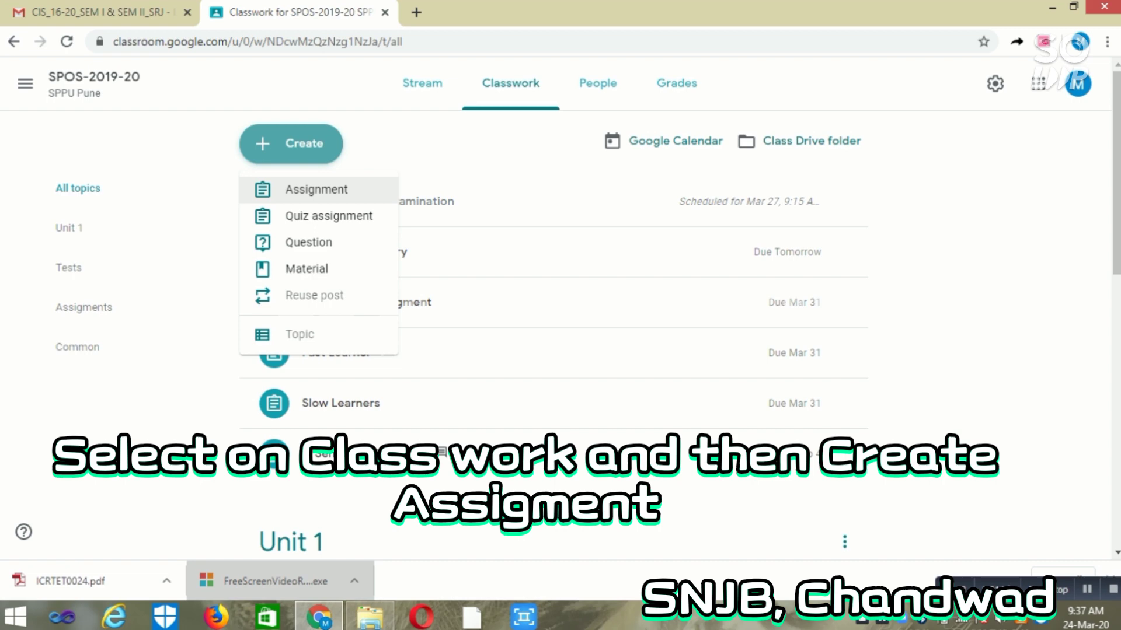
pyautogui.click(315, 189)
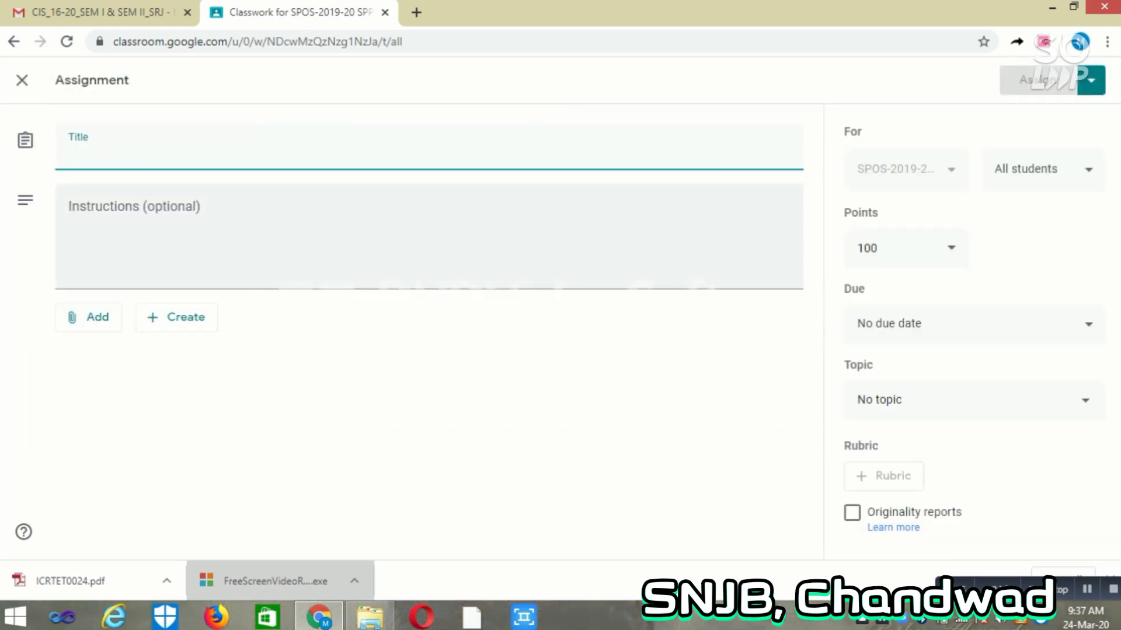
pyautogui.write('M')
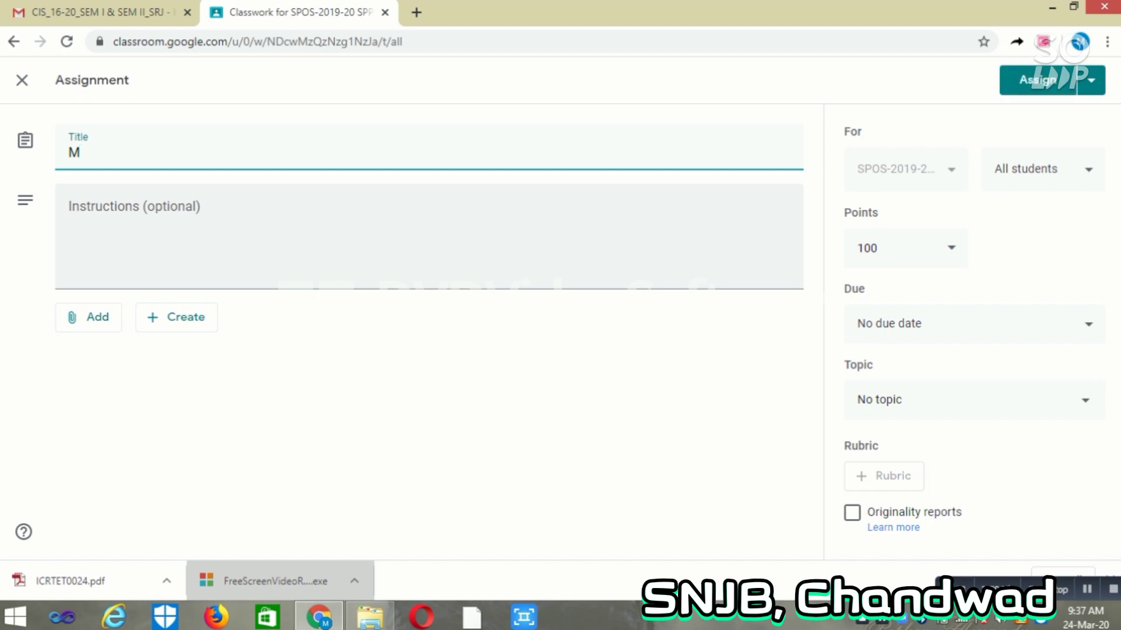
pyautogui.write('ock End Sem Exam')
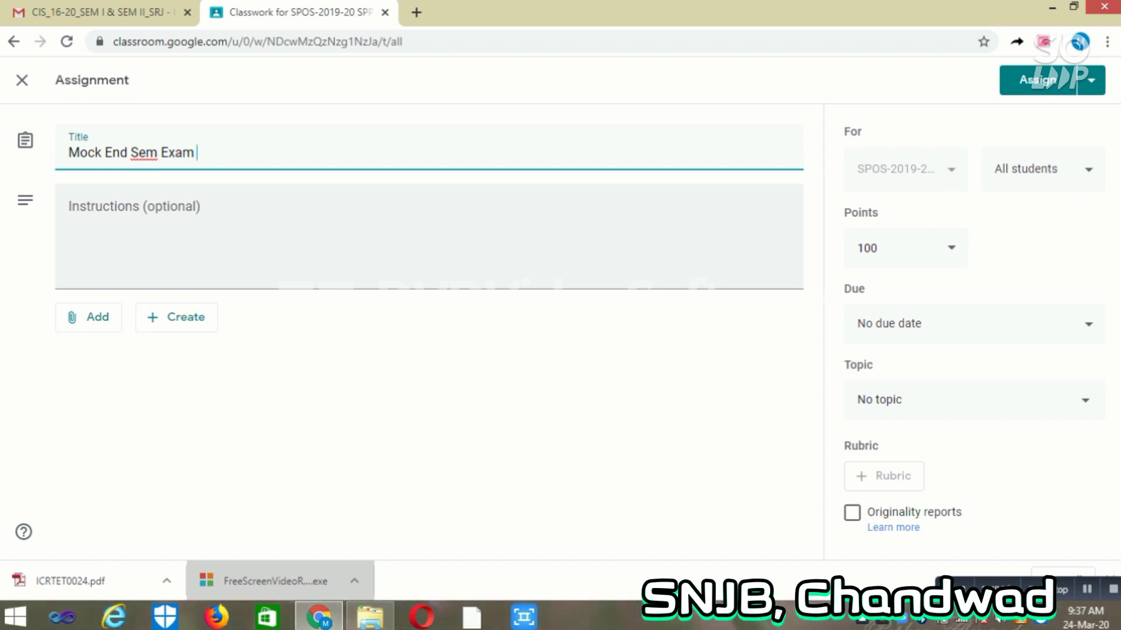
pyautogui.write(' 2020 Sem 2')
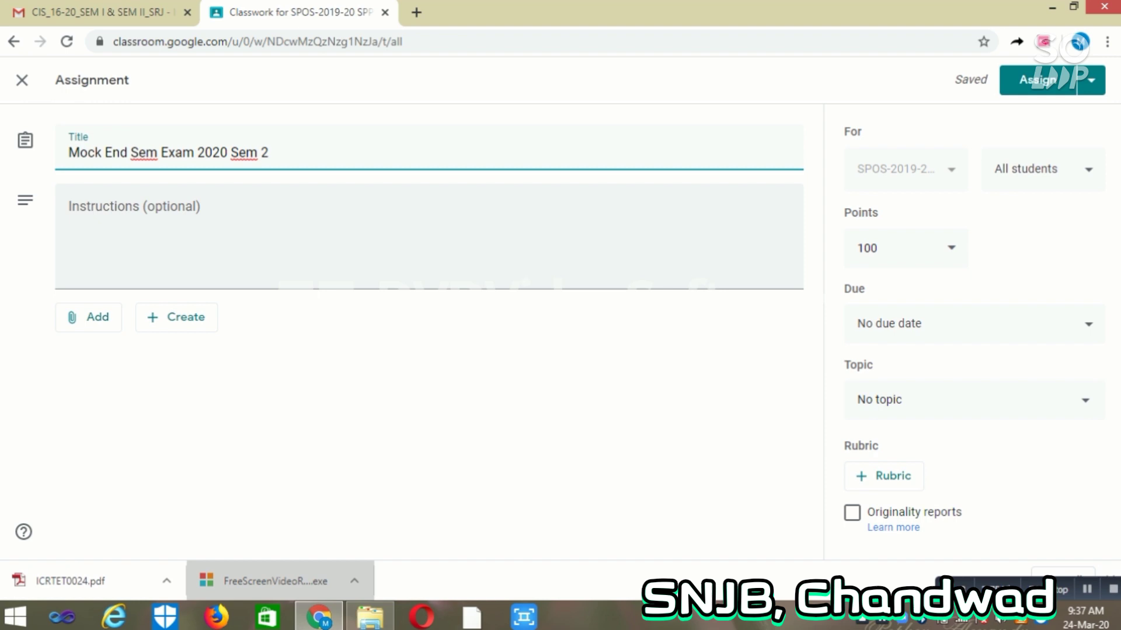
# Step: Write the instructions 'Students should 1. Download the Paper using Donload Option or using a link'
pyautogui.click(69, 213)
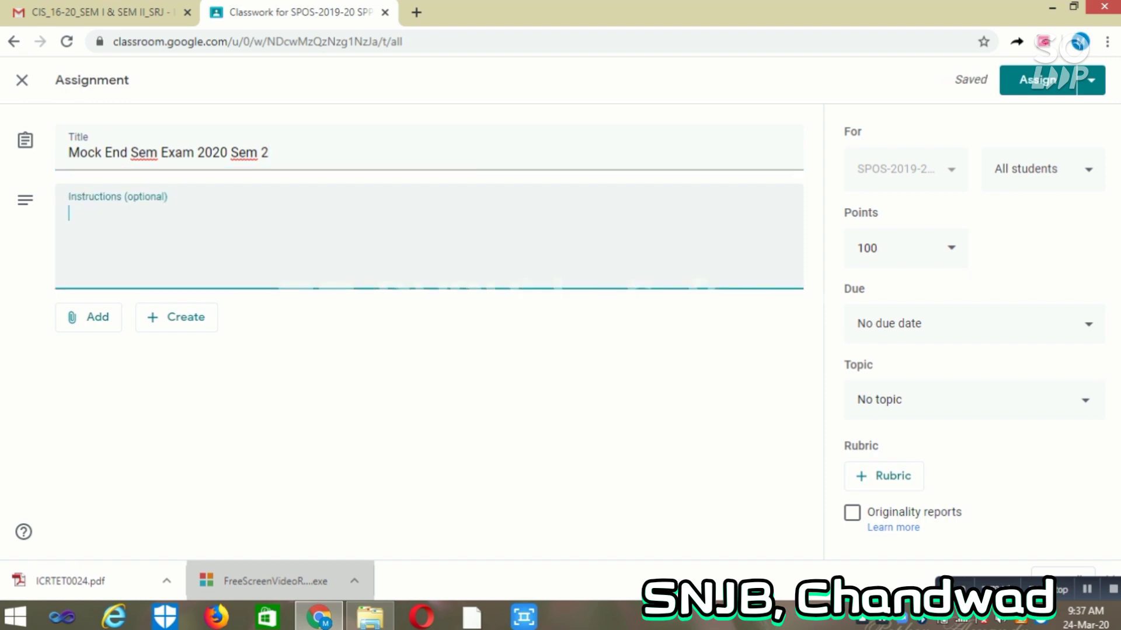
pyautogui.write('A')
pyautogui.press('BackSpace')
pyautogui.write('Stud')
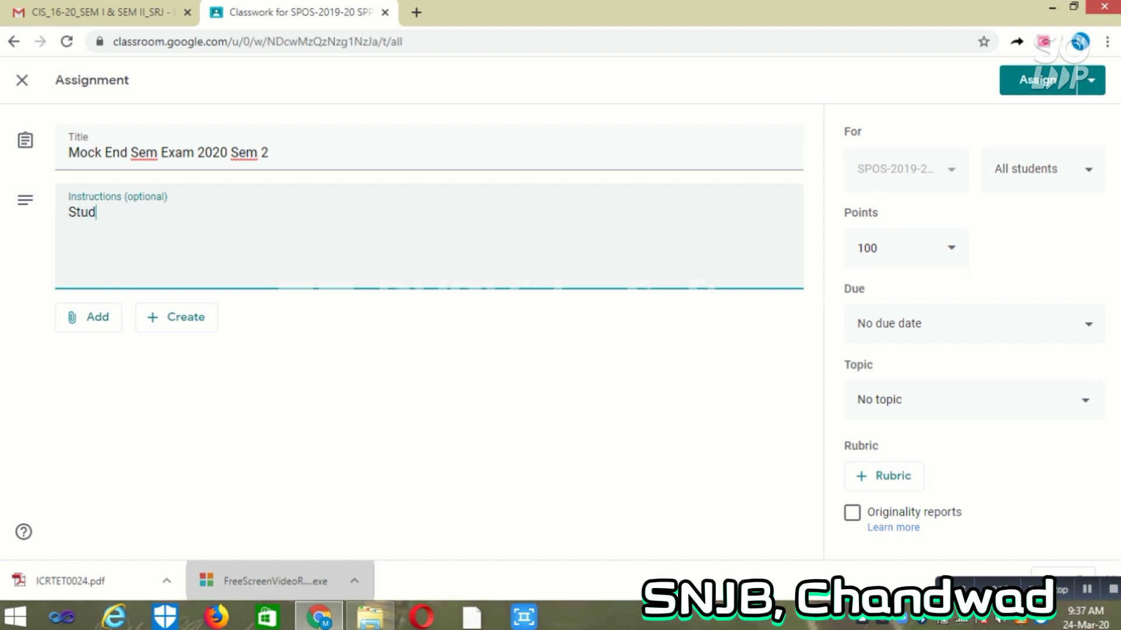
pyautogui.write('ents should ')
pyautogui.write('1. ')
pyautogui.write('Down')
pyautogui.write('load')
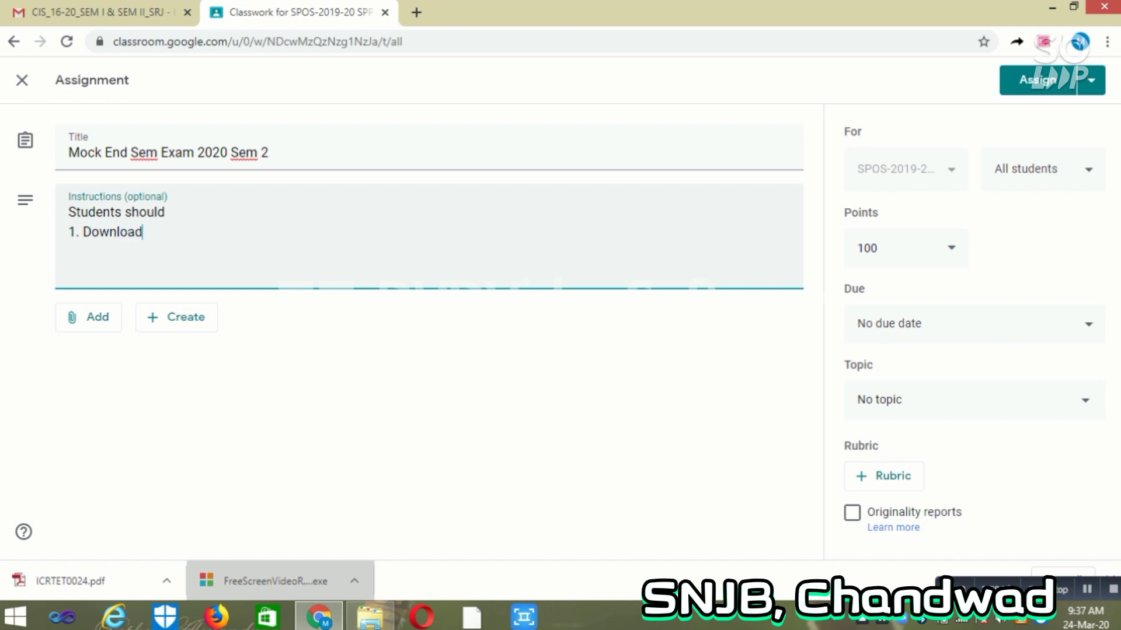
pyautogui.write(' the Paper')
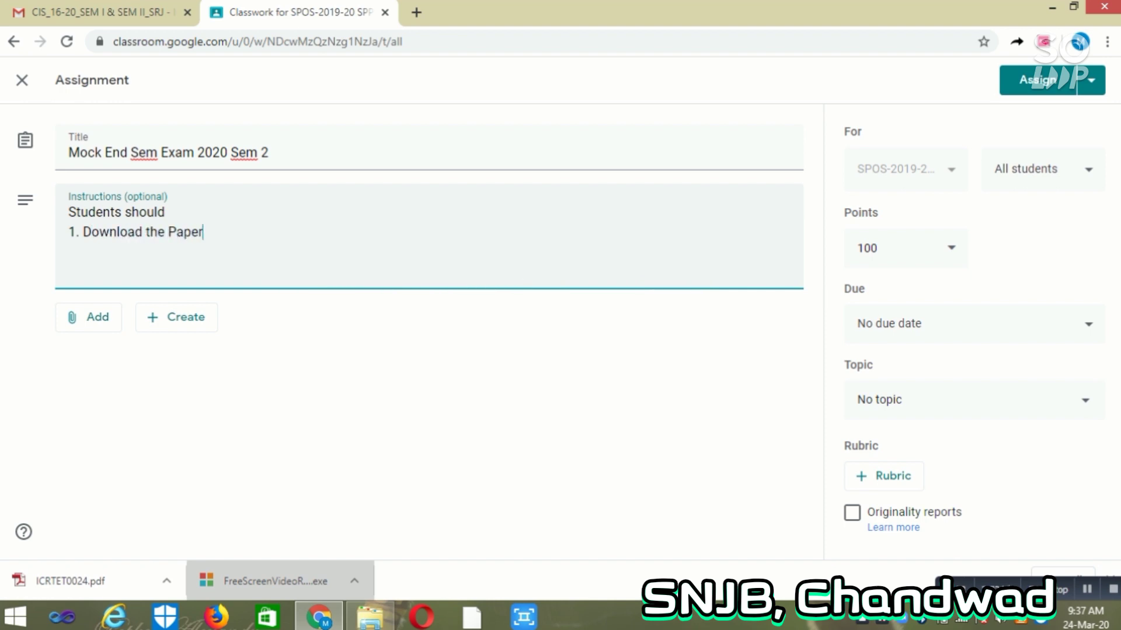
pyautogui.write(' using')
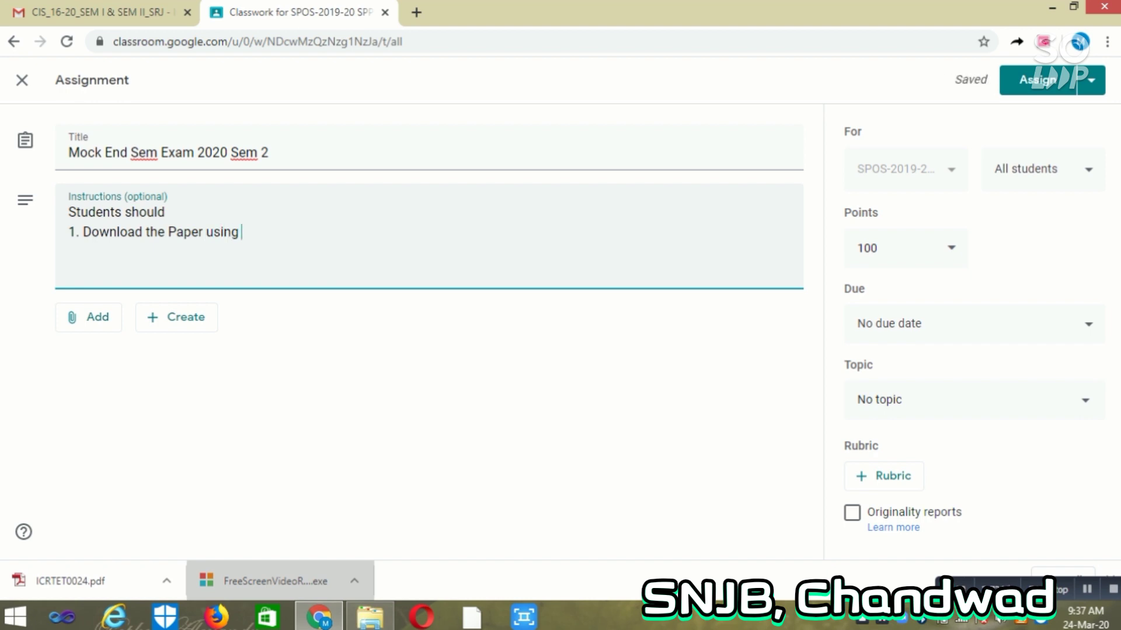
pyautogui.write(' Donlaod')
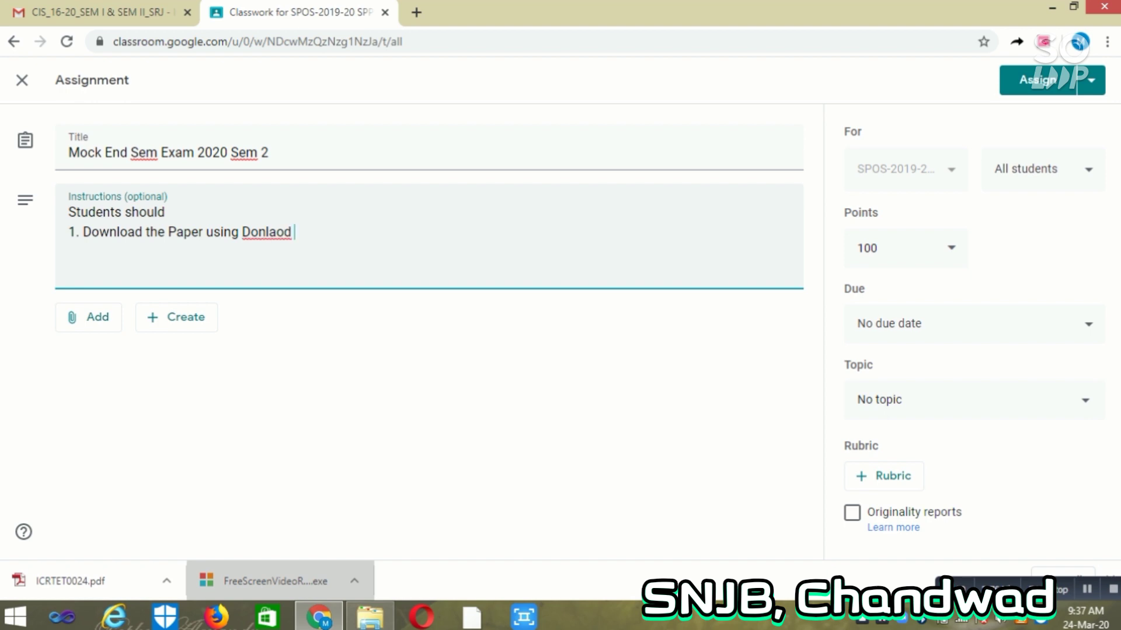
pyautogui.press('BackSpace')
pyautogui.press('BackSpace')
pyautogui.press('BackSpace')
pyautogui.press('BackSpace')
pyautogui.write('oad Option ')
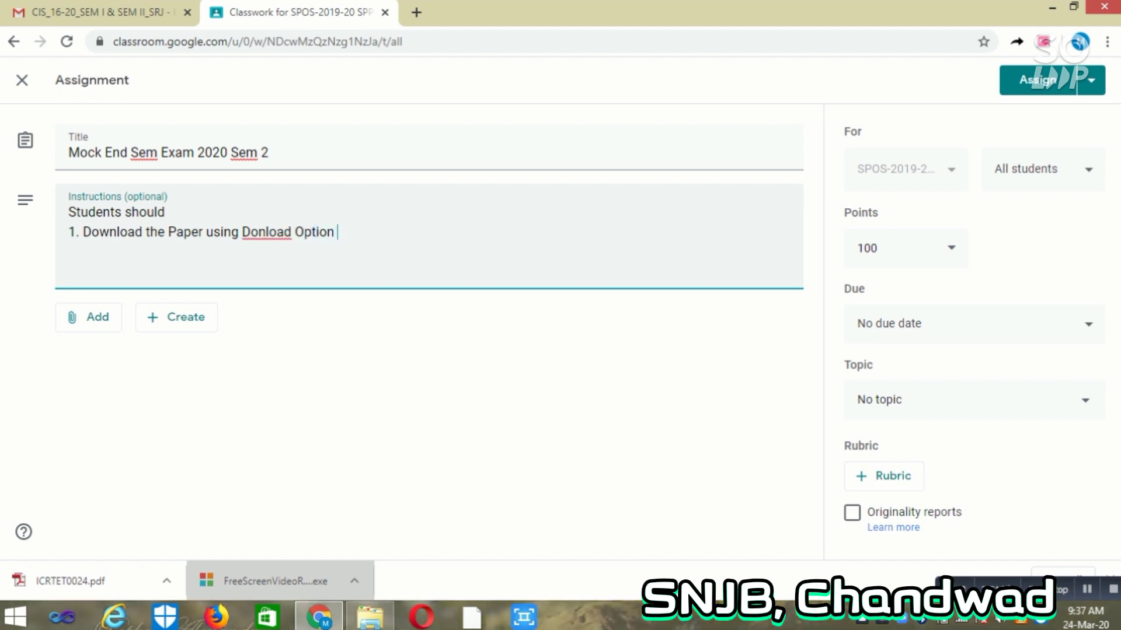
pyautogui.write('or using a link')
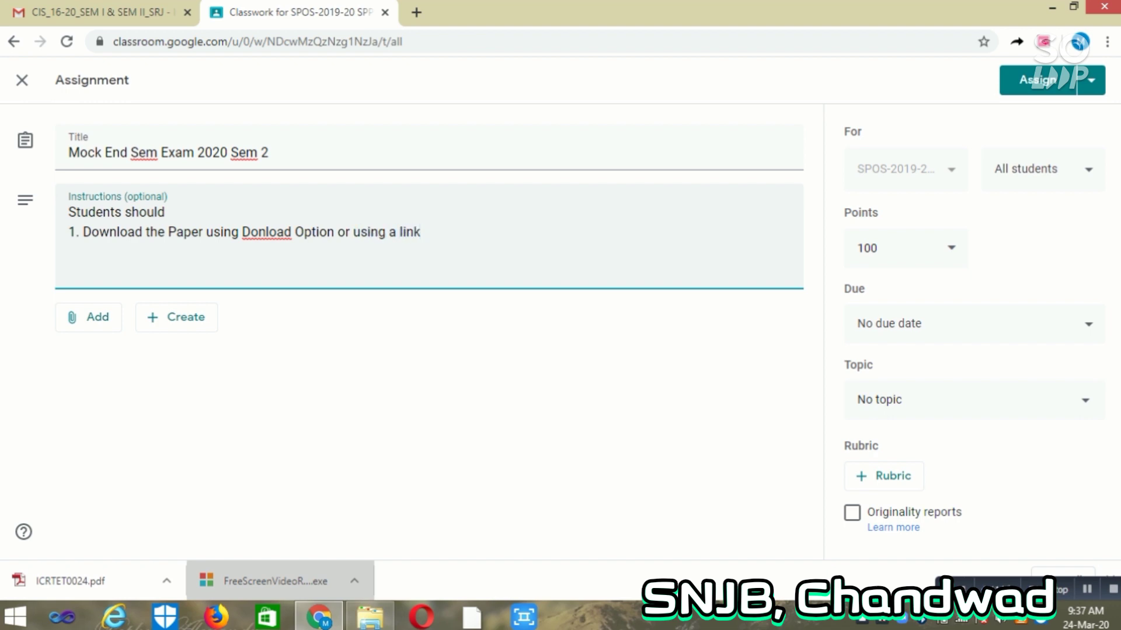
# Step: Correct 'Donload' to 'Download', end step 1 with ': <<Link of Question Paper>>', and begin step 2
pyautogui.rightClick(269, 232)
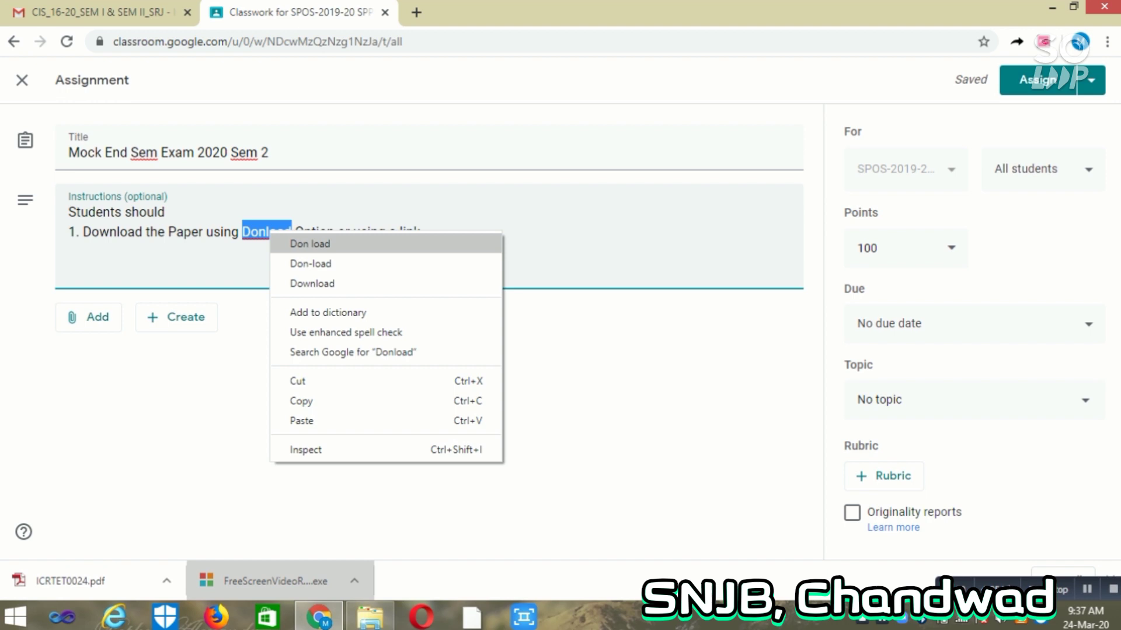
pyautogui.click(309, 283)
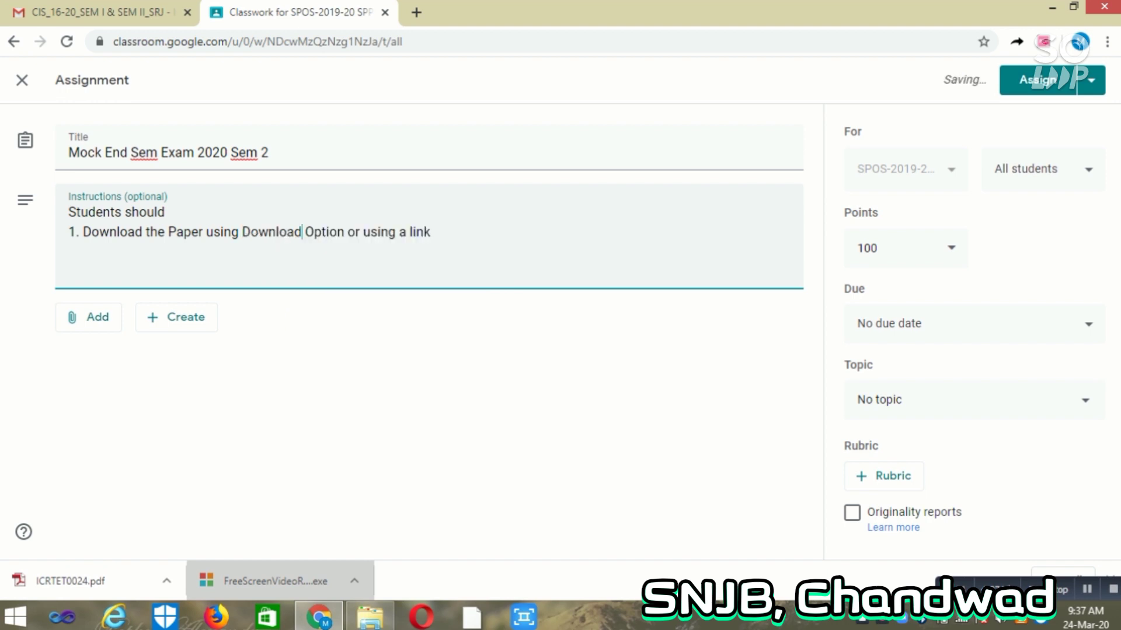
pyautogui.write(':')
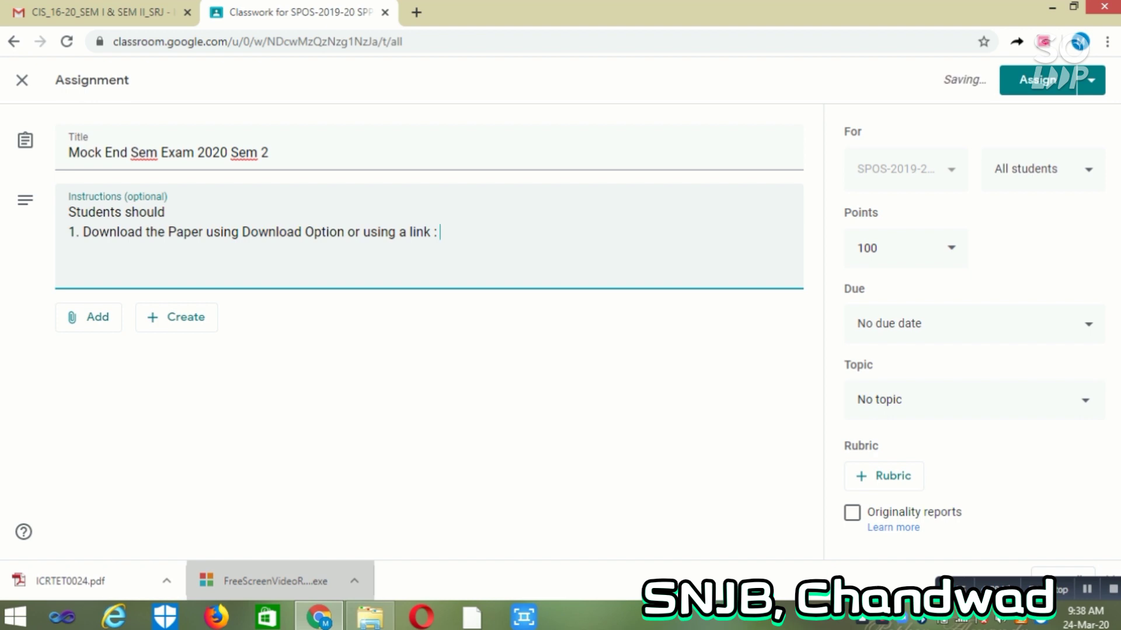
pyautogui.write(' <<Link>>')
pyautogui.click(479, 232)
pyautogui.write('of ')
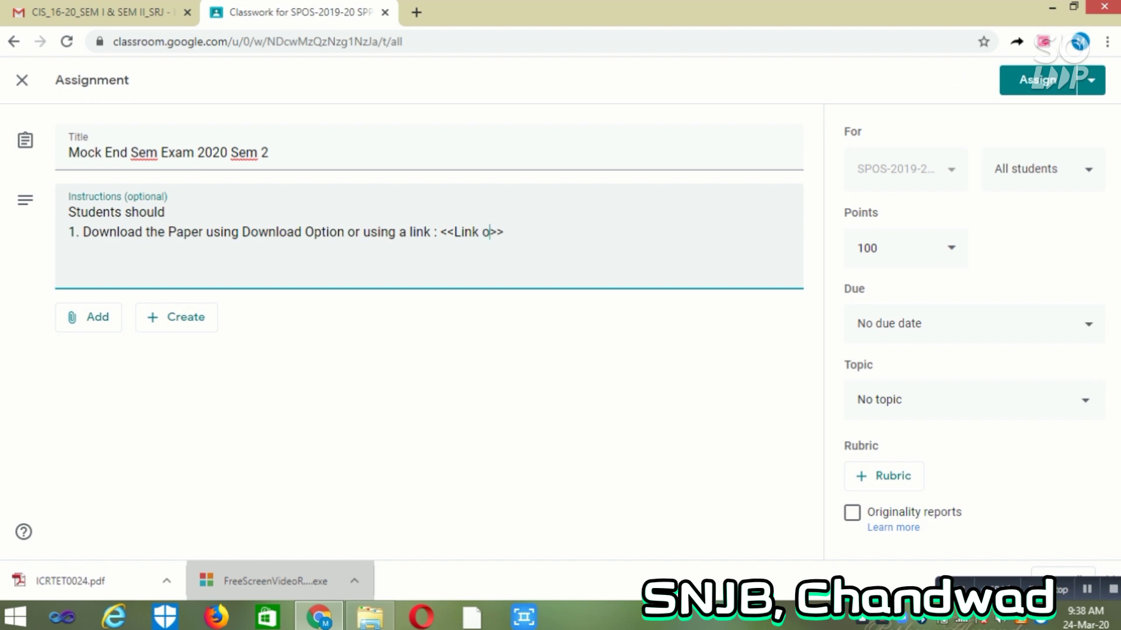
pyautogui.write('Question')
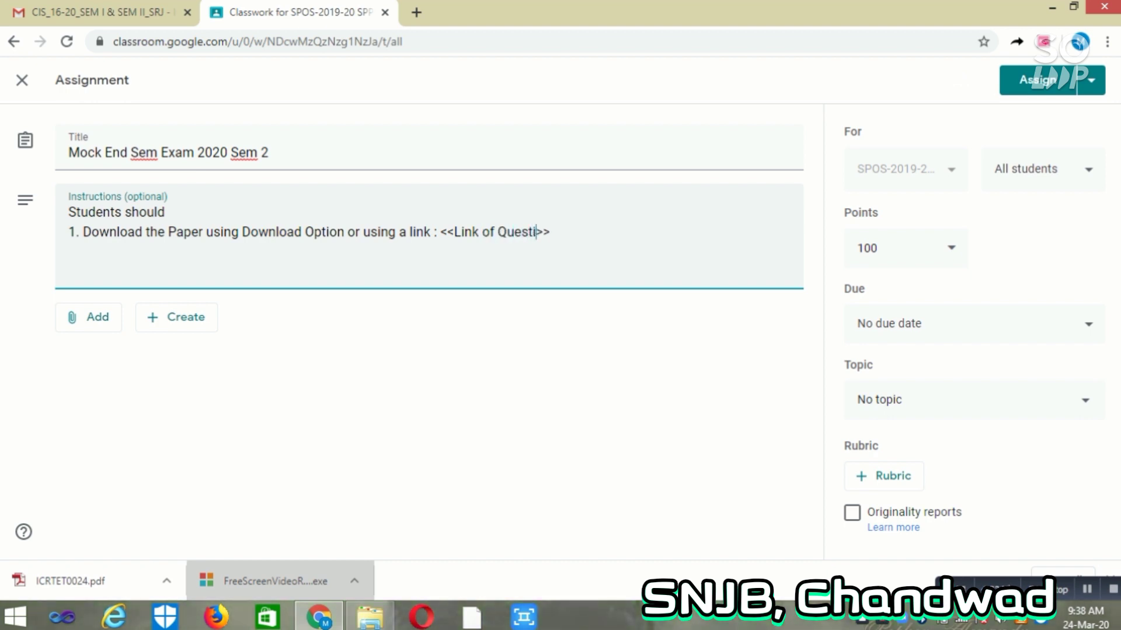
pyautogui.write(' Paper')
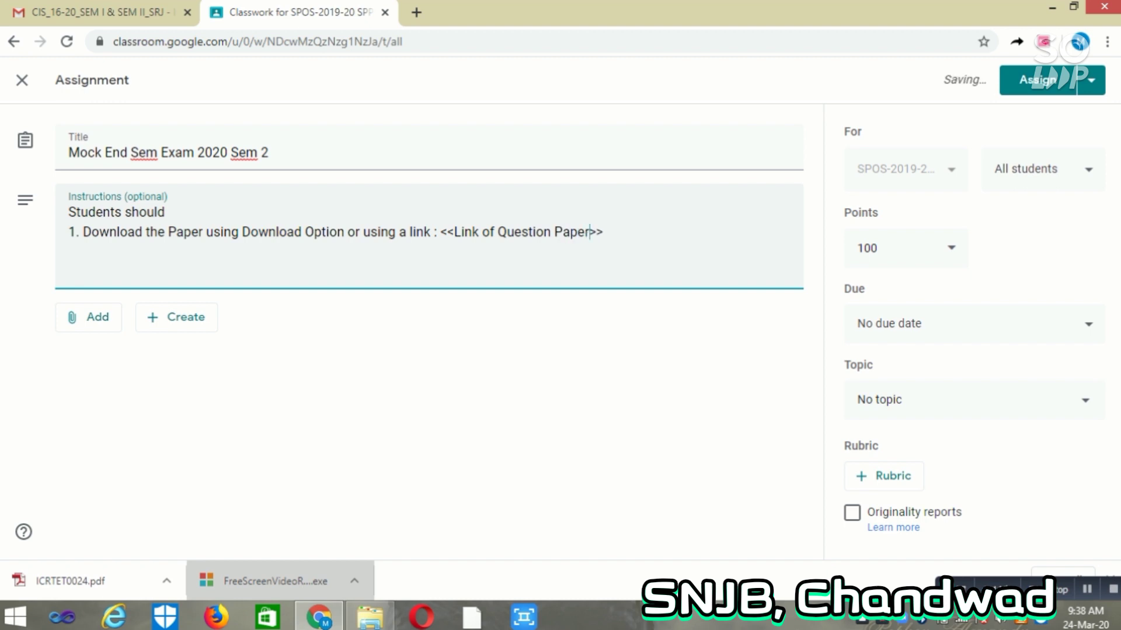
pyautogui.press('Return')
pyautogui.write('2. ')
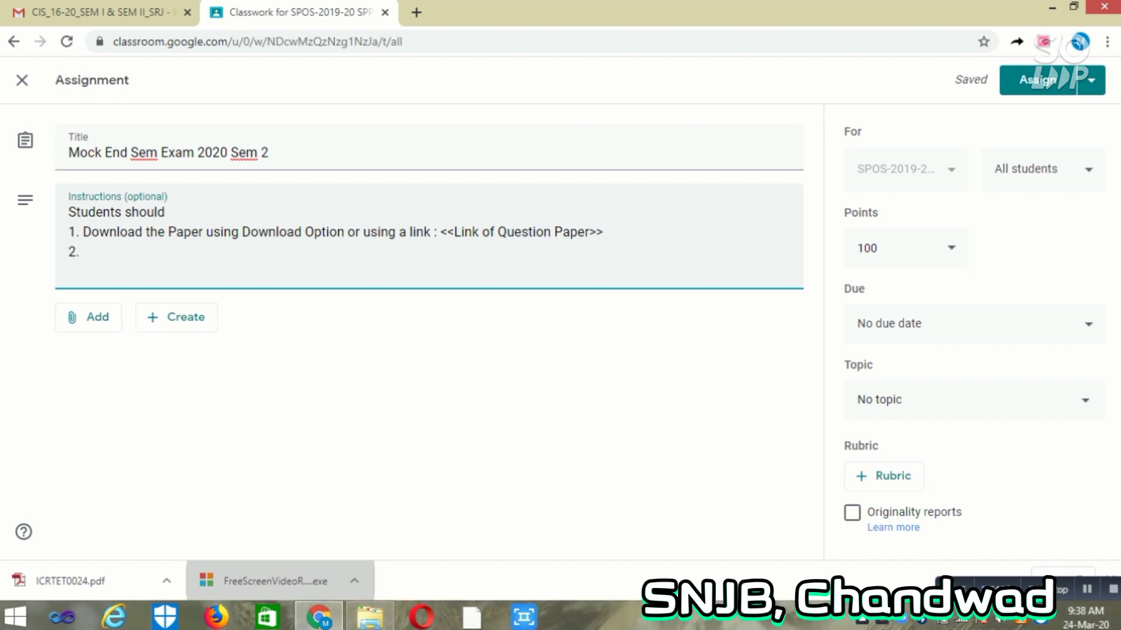
pyautogui.write('Write paper')
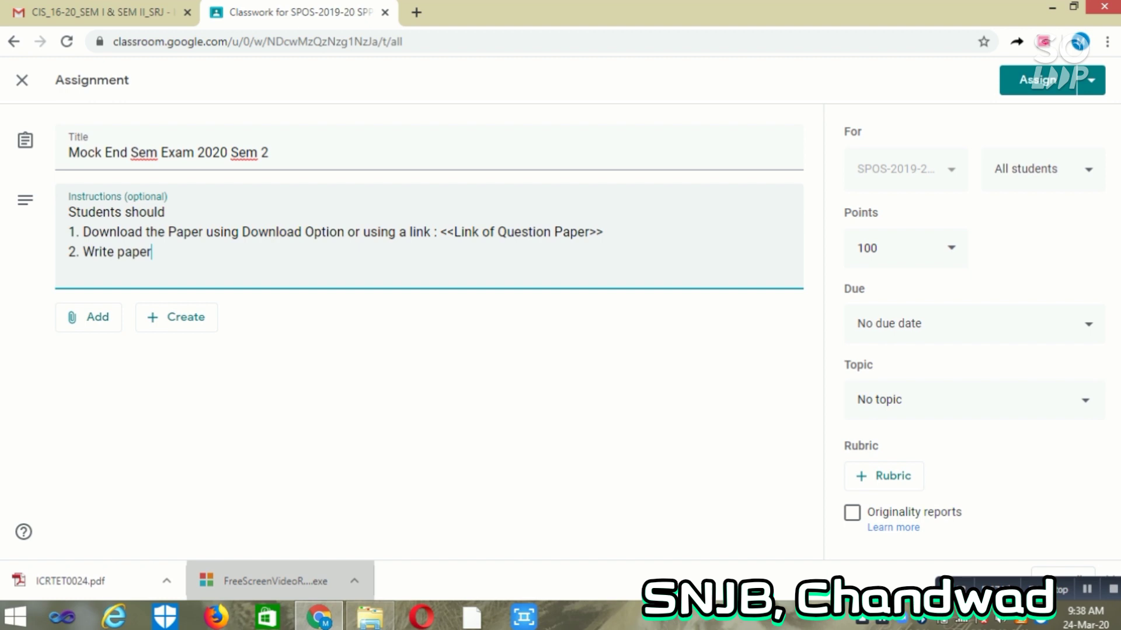
# Step: Make step 2 read 'Write paper on A-4 Size'
pyautogui.hotkey('ctrl', 'shift', 'Left')
pyautogui.press('Right')
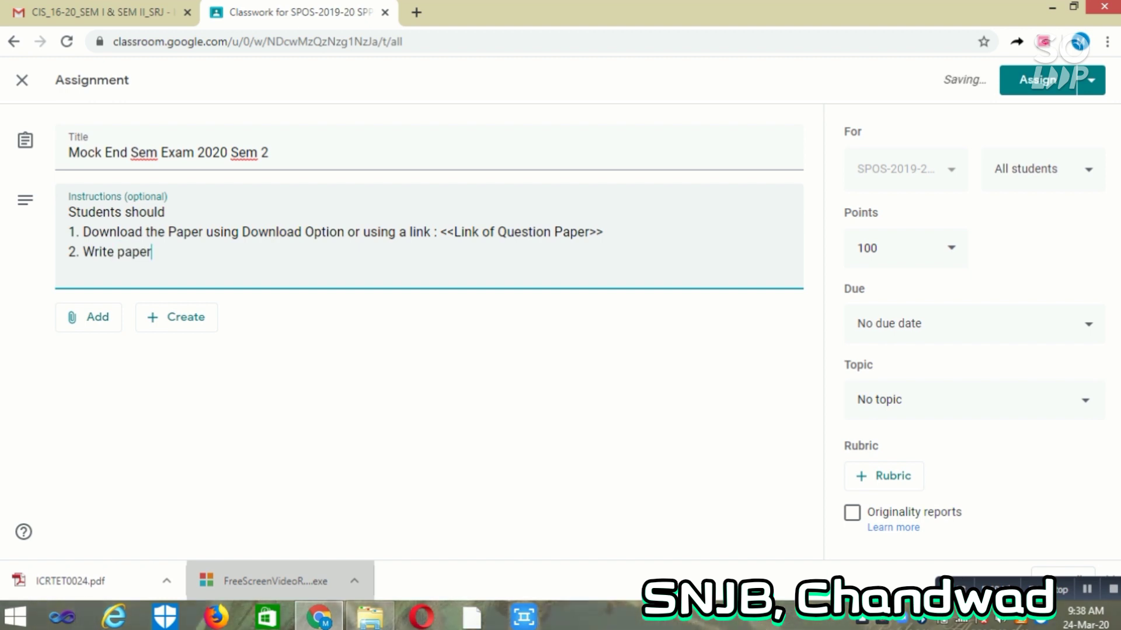
pyautogui.write('on A-4 Size')
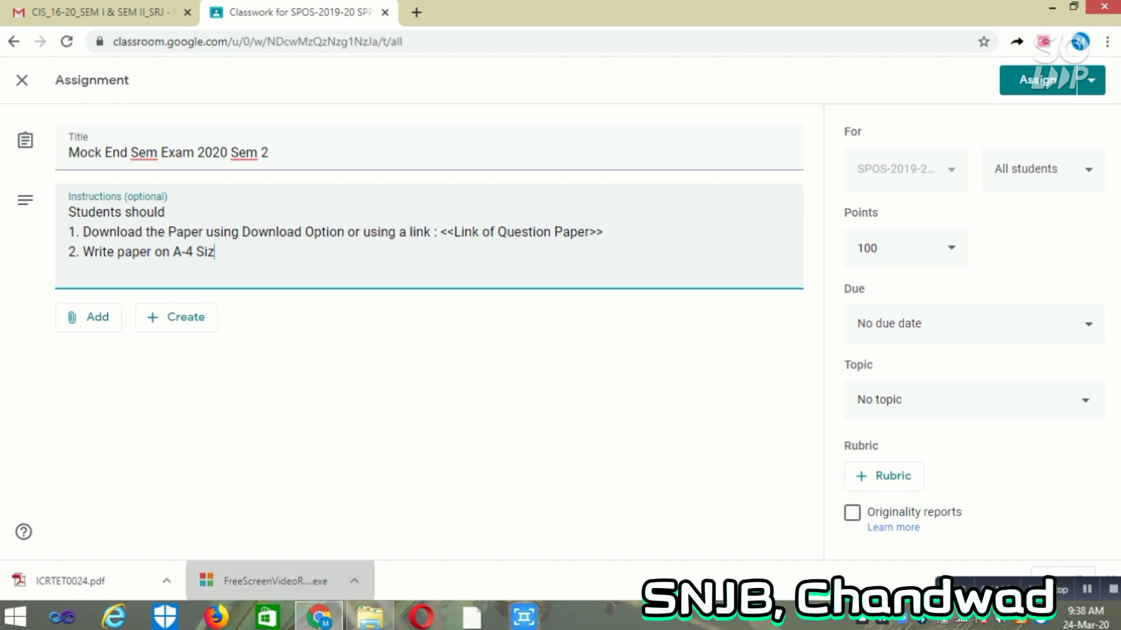
# Step: Add step 3: 'Capture all the A-4 Size Paper & Convert it into PDF'
pyautogui.press('Return')
pyautogui.write('3. Cap')
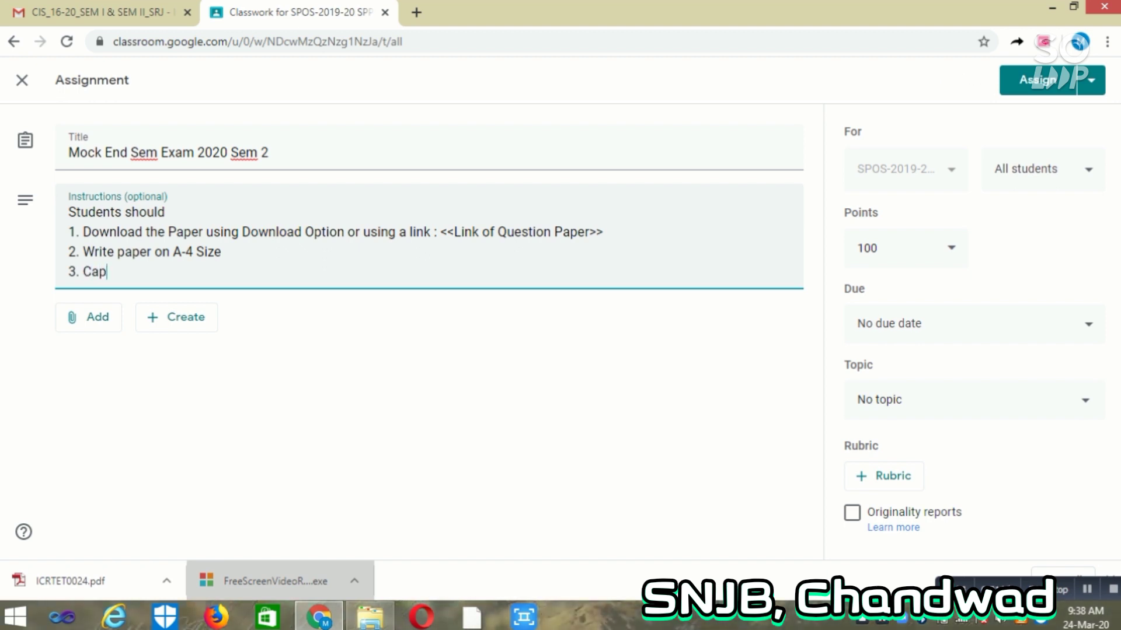
pyautogui.write('ture all the A-4')
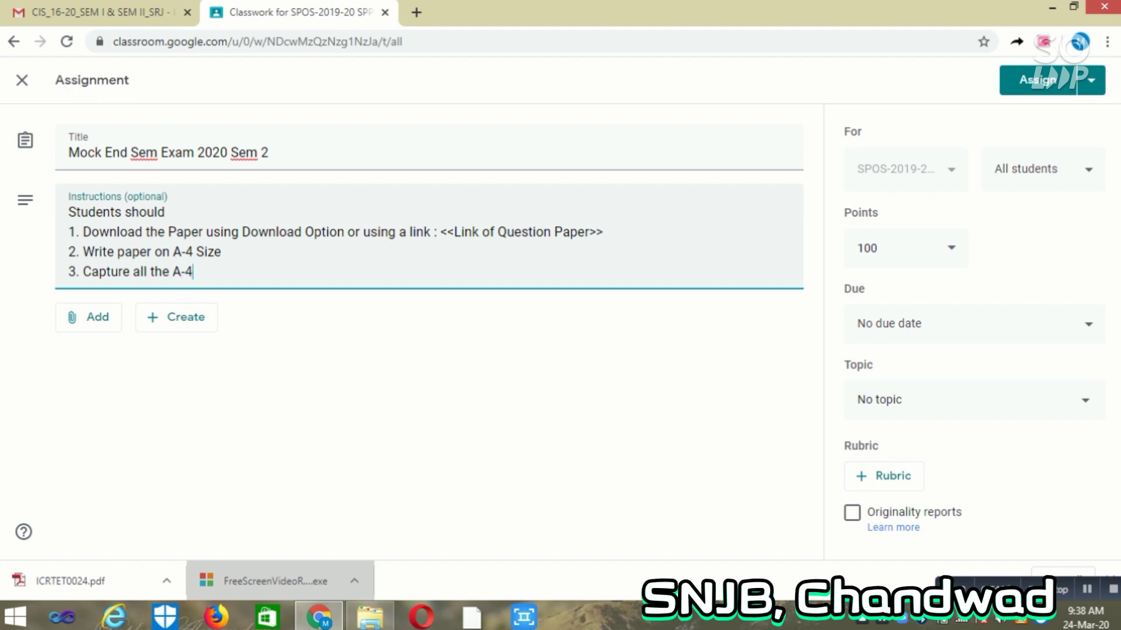
pyautogui.write(' Size Paper & Co')
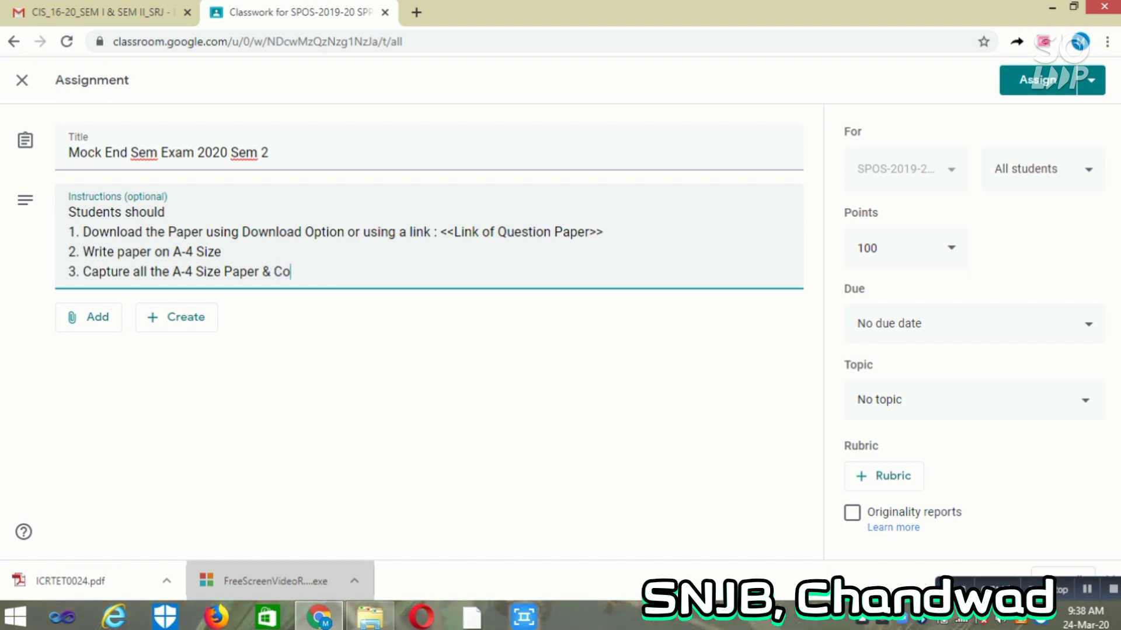
pyautogui.write('nvert it into PDF &')
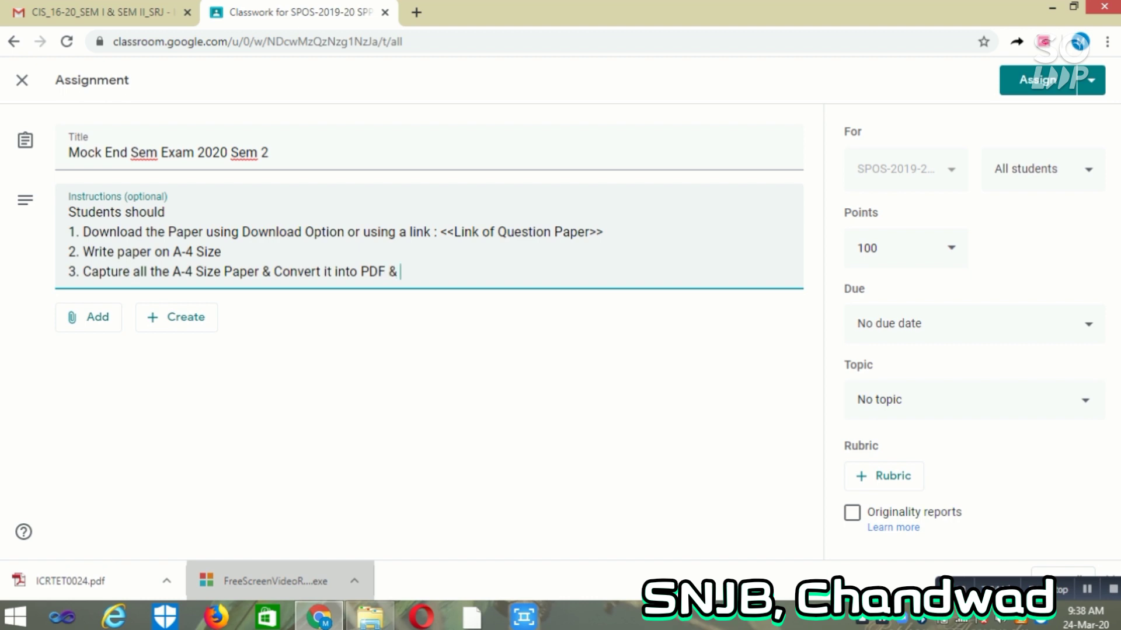
pyautogui.press('BackSpace')
pyautogui.press('BackSpace')
pyautogui.press('BackSpace')
# Step: Add step 4: 'Upload the PDF'
pyautogui.press('Return')
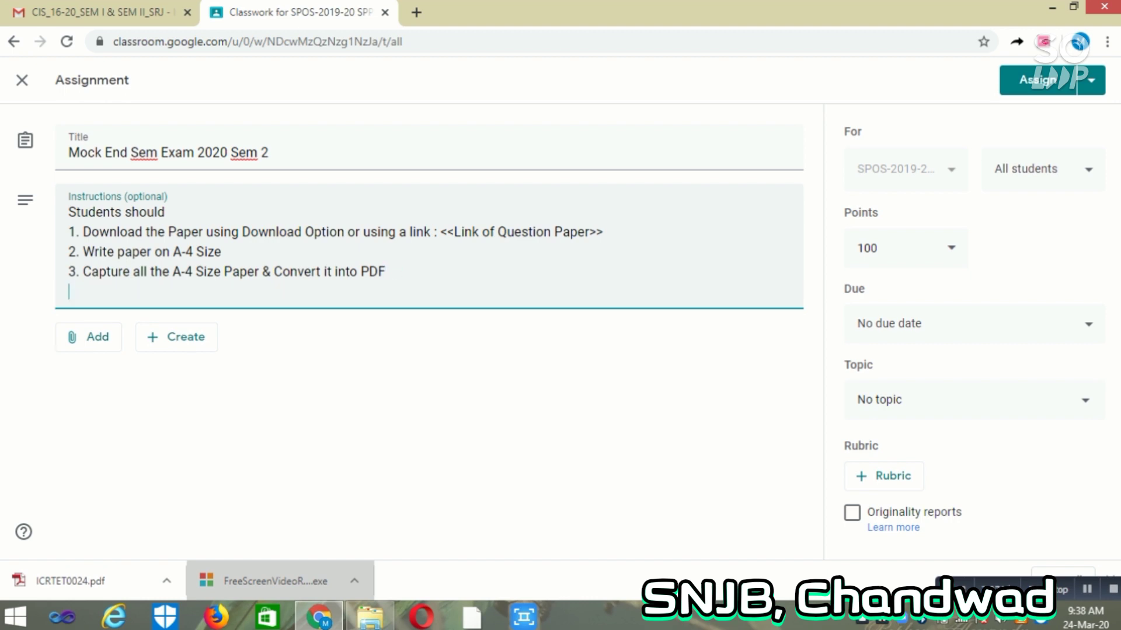
pyautogui.write('4.')
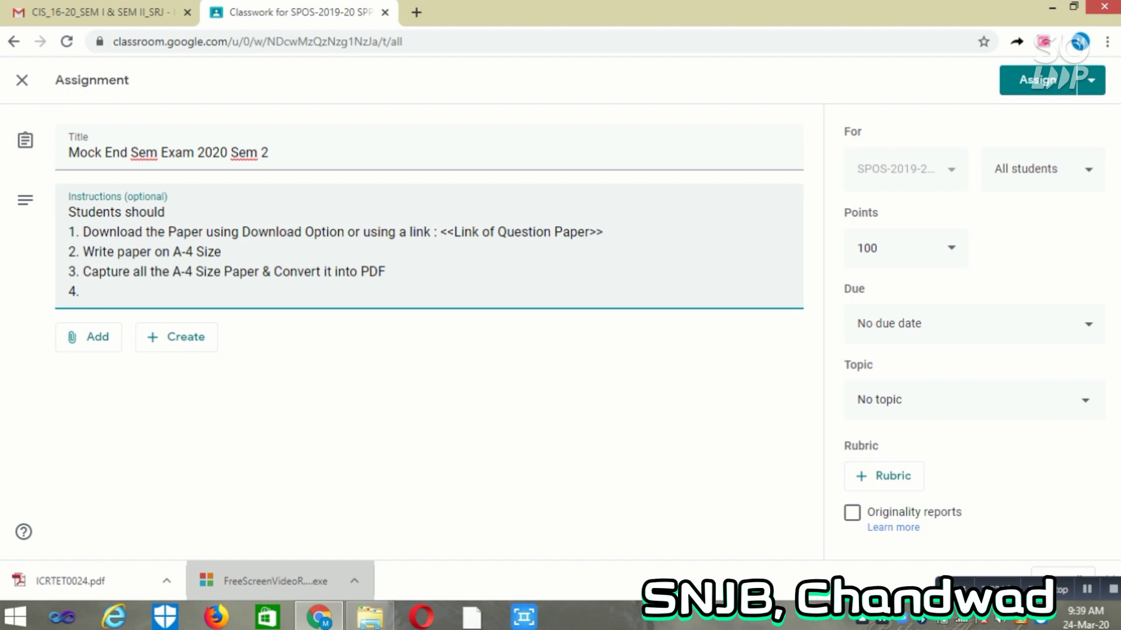
pyautogui.write(' Upload the PDF')
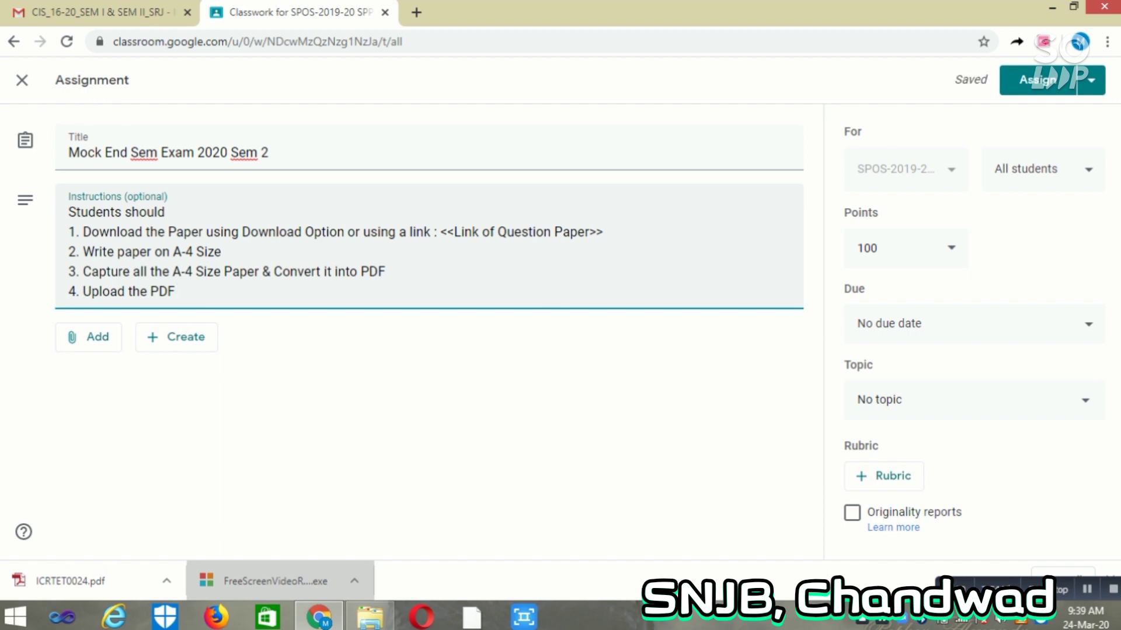
pyautogui.press('BackSpace')
pyautogui.write('F')
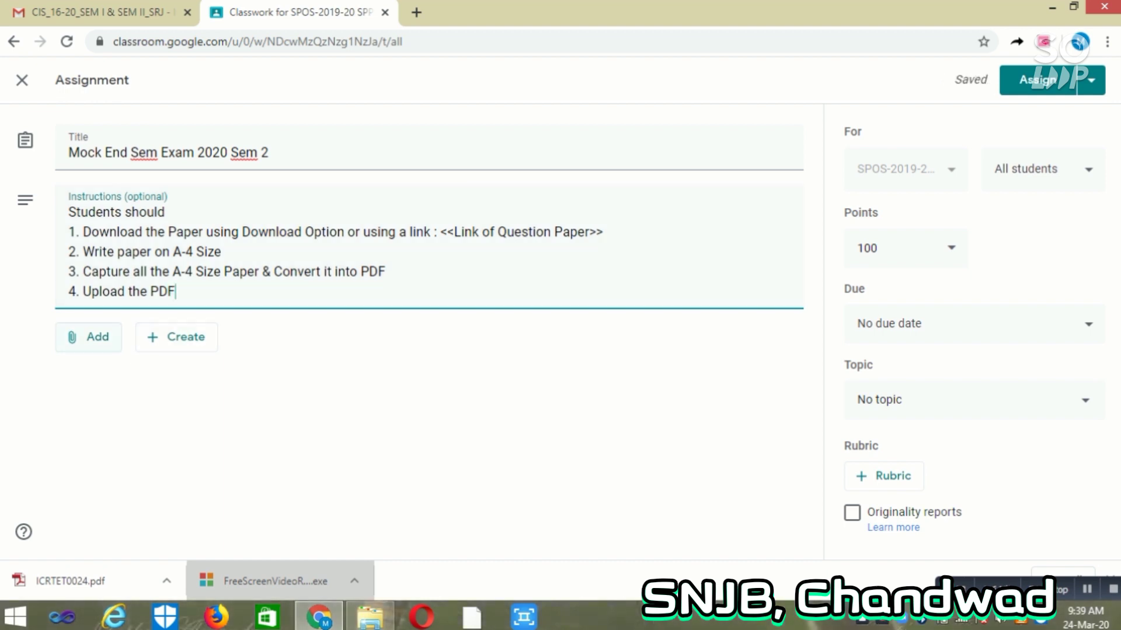
# Step: Attach SPOS_MockEnd_2019-20.pdf from the computer to the assignment
pyautogui.click(89, 337)
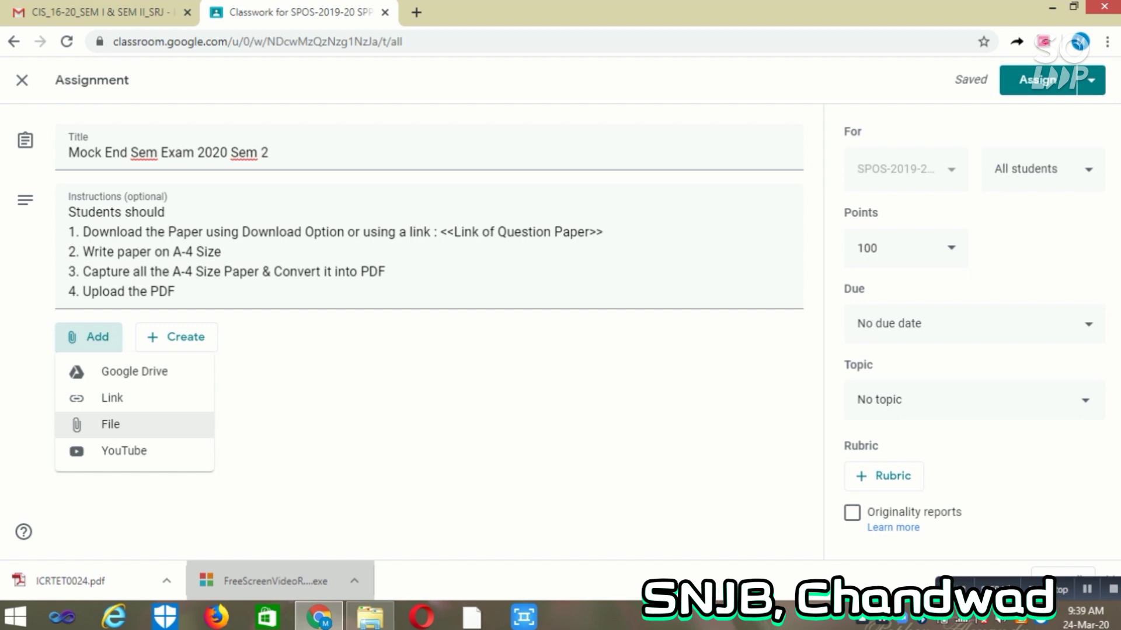
pyautogui.click(111, 424)
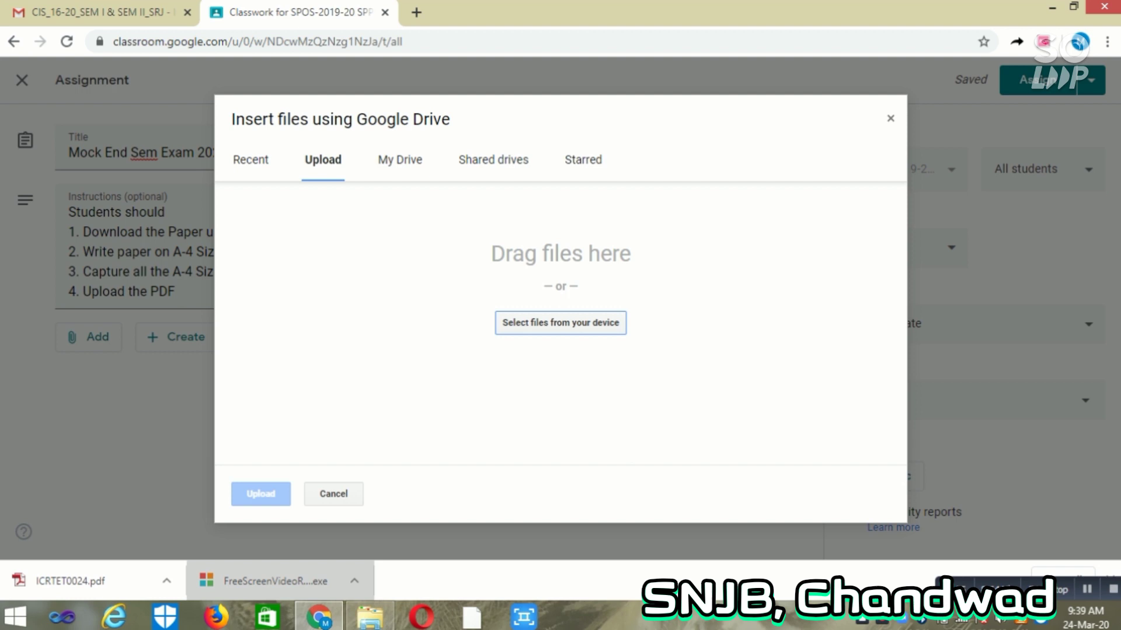
pyautogui.click(561, 323)
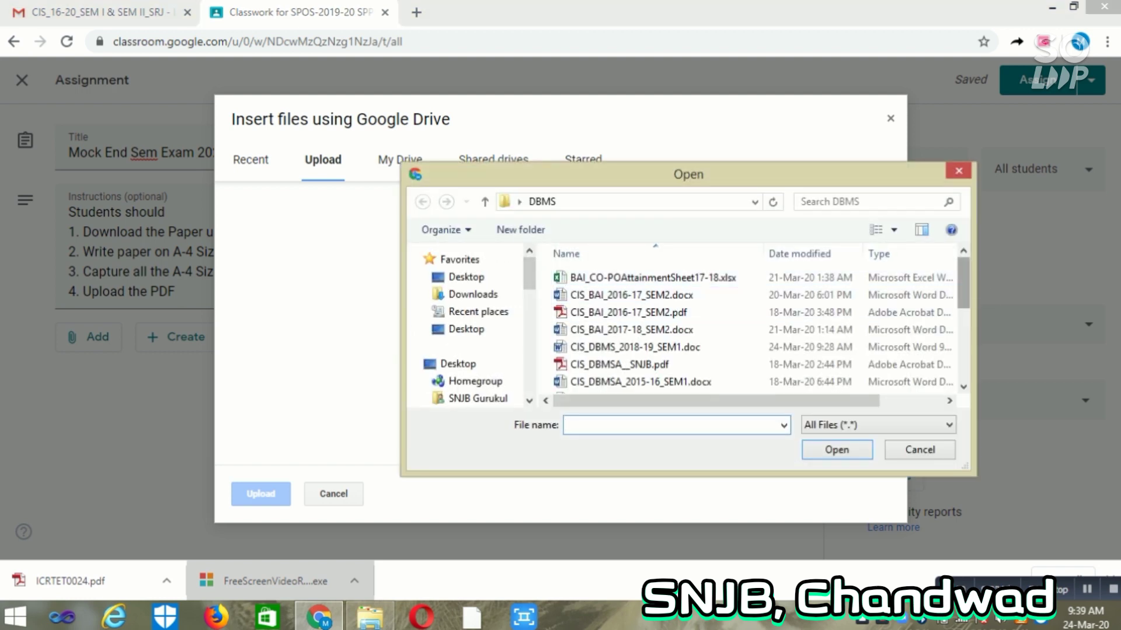
pyautogui.scroll(-3, 642, 295)
pyautogui.scroll(-2, 797, 287)
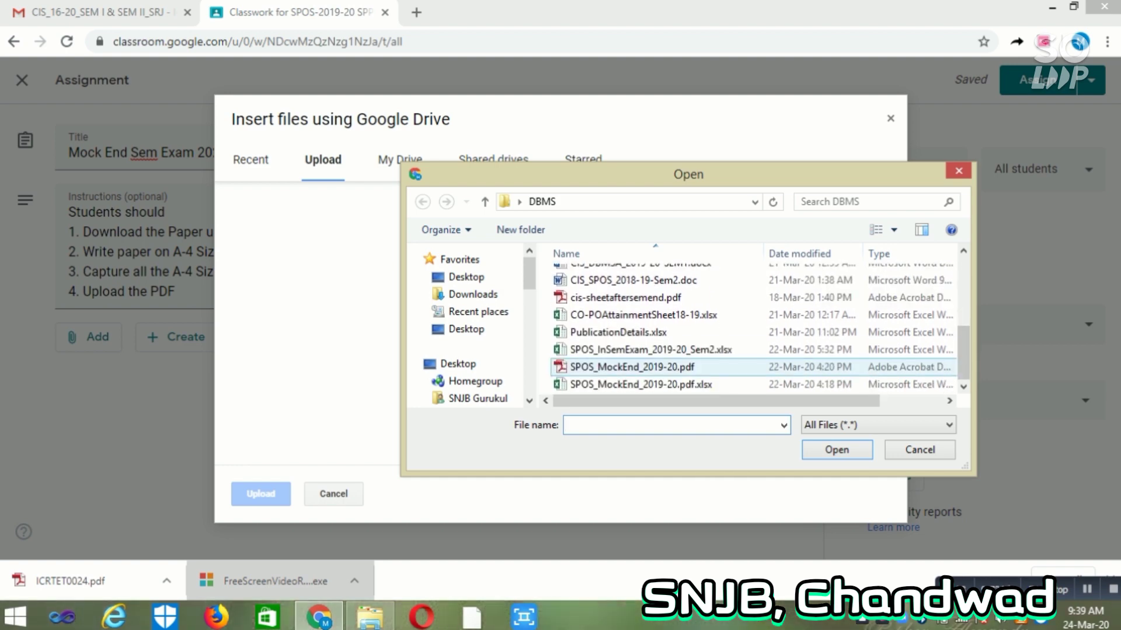
pyautogui.click(651, 368)
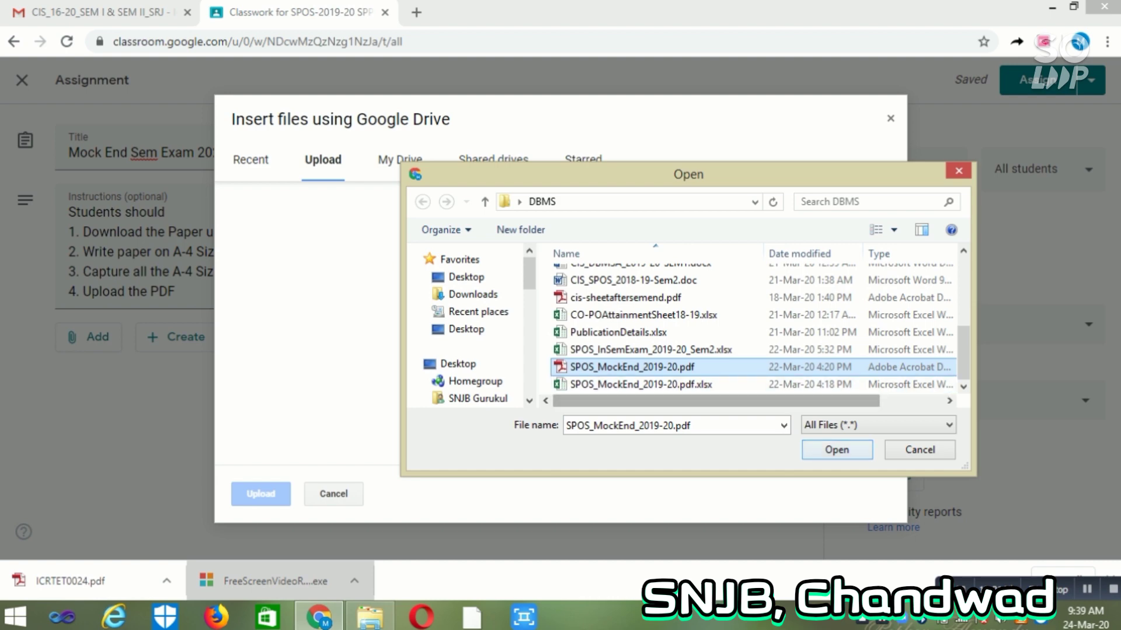
pyautogui.click(837, 450)
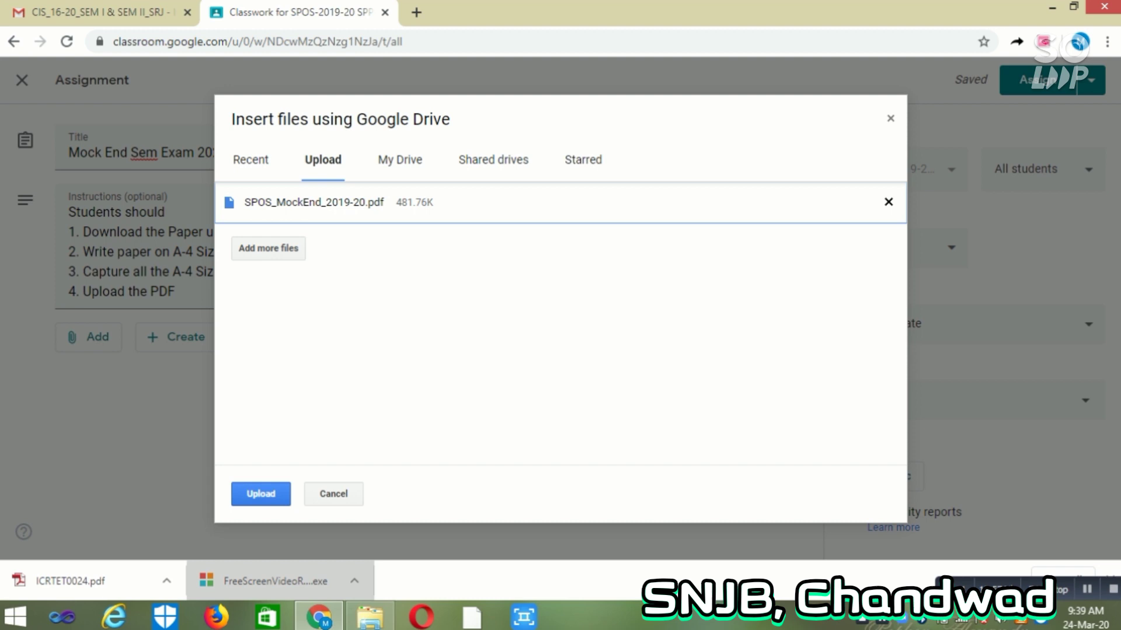
pyautogui.click(260, 493)
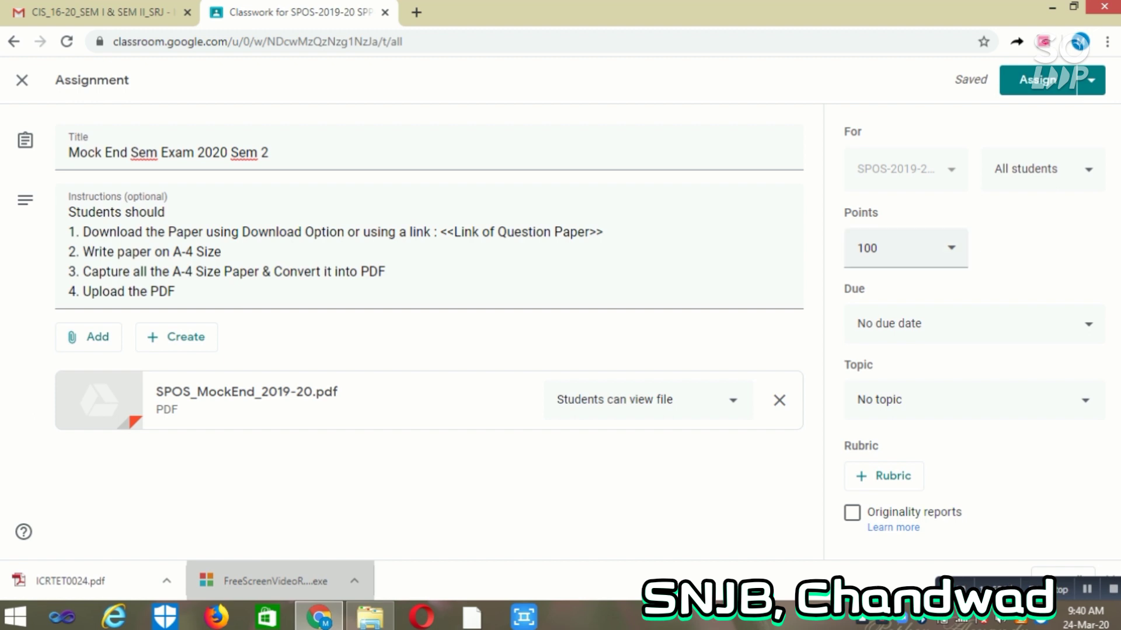
# Step: Change the assignment's points from 100 to 70
pyautogui.click(877, 249)
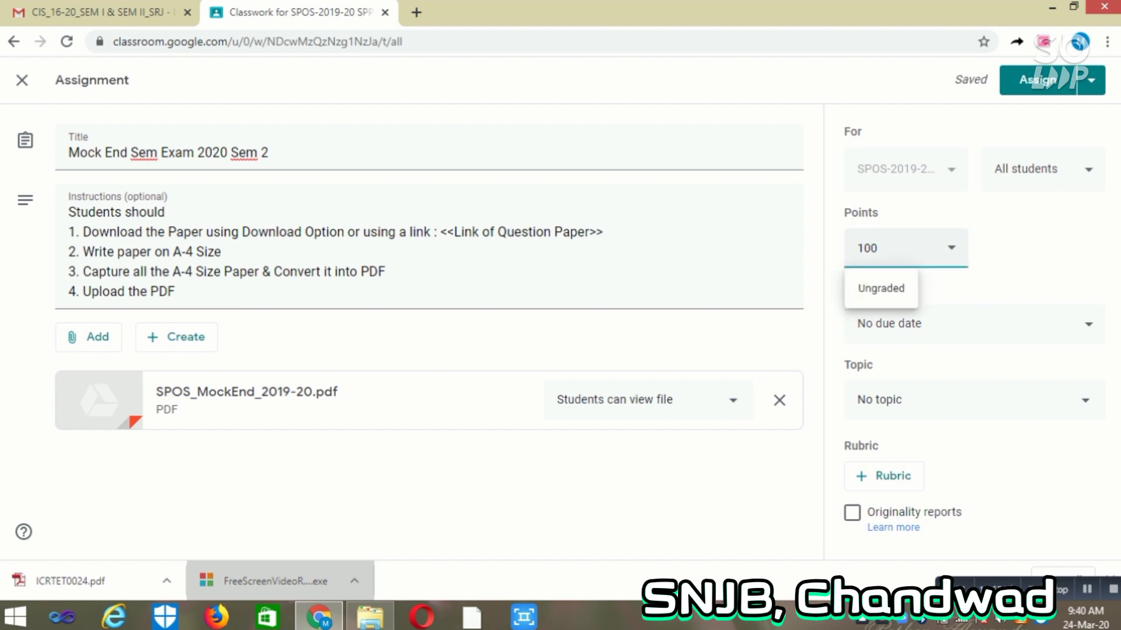
pyautogui.press('BackSpace')
pyautogui.press('BackSpace')
pyautogui.press('BackSpace')
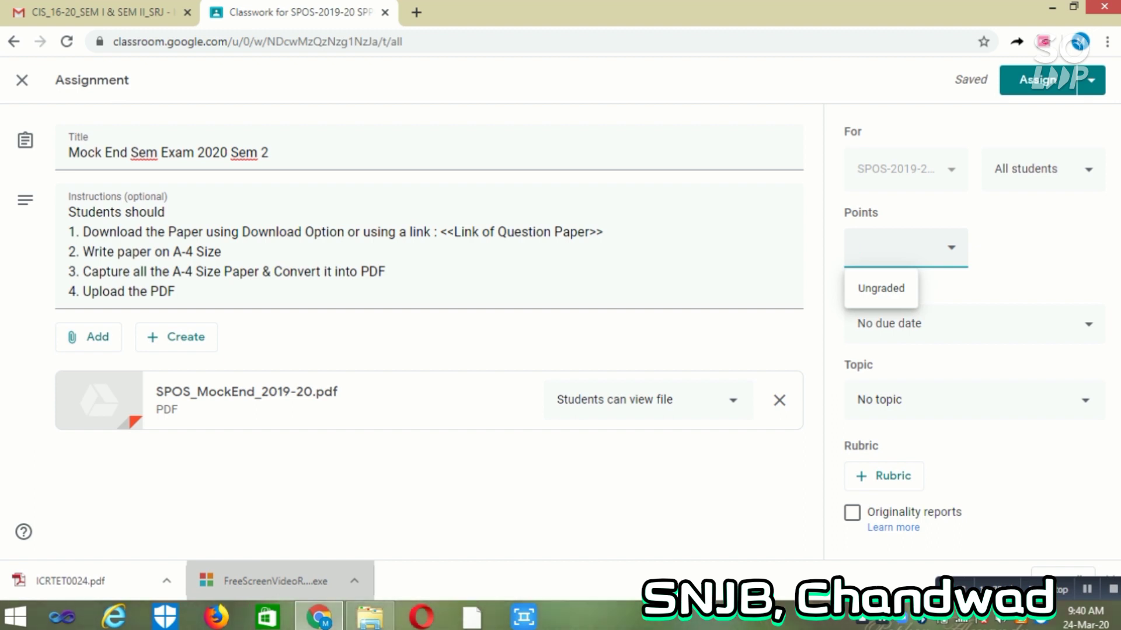
pyautogui.write('70')
# Step: Set the due date to Friday, Mar 27, 2020 at 12:30 PM
pyautogui.click(911, 323)
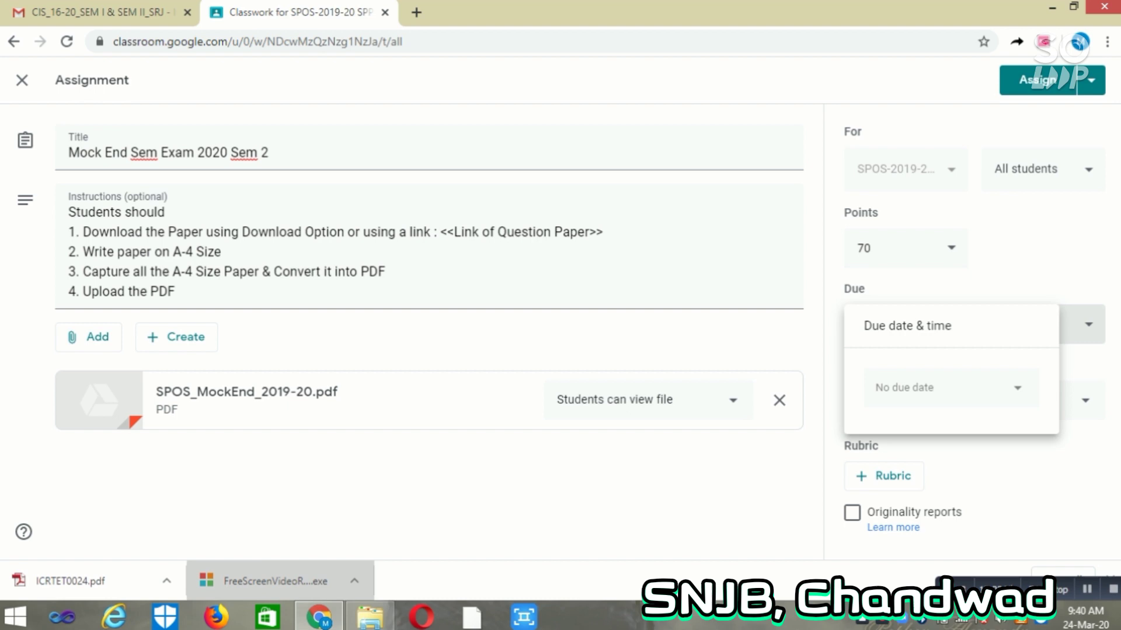
pyautogui.click(945, 387)
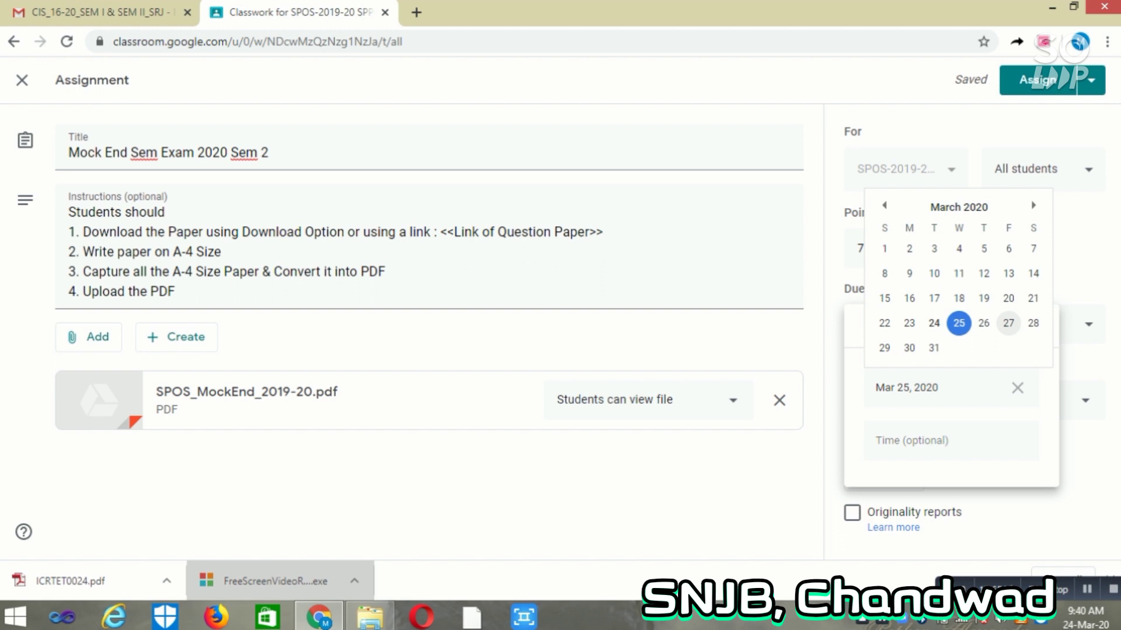
pyautogui.click(1008, 322)
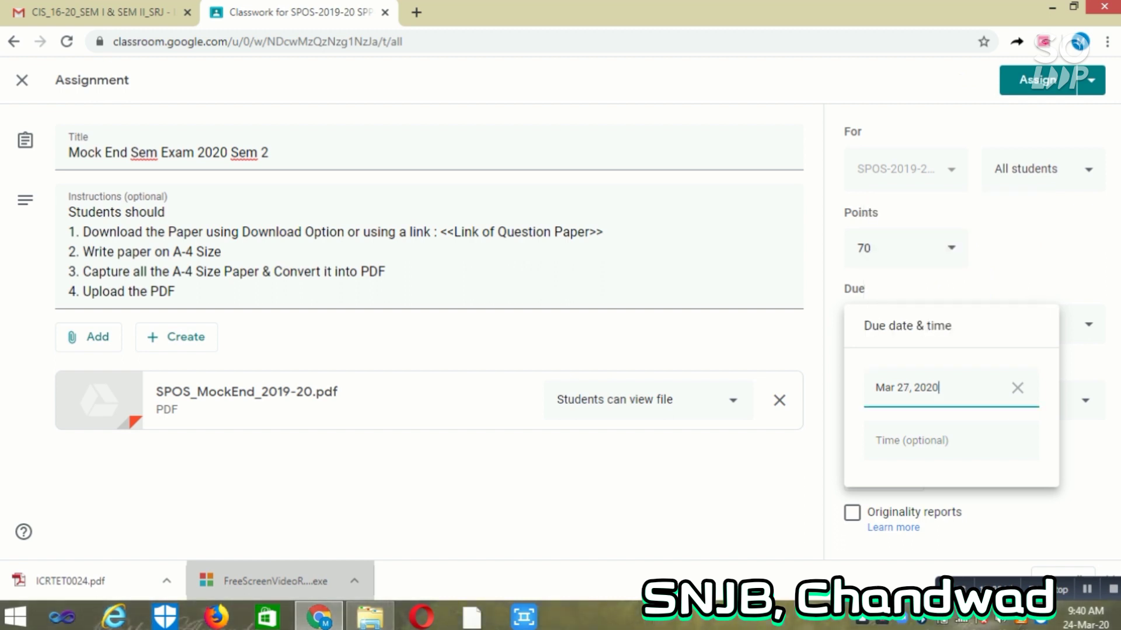
pyautogui.click(951, 441)
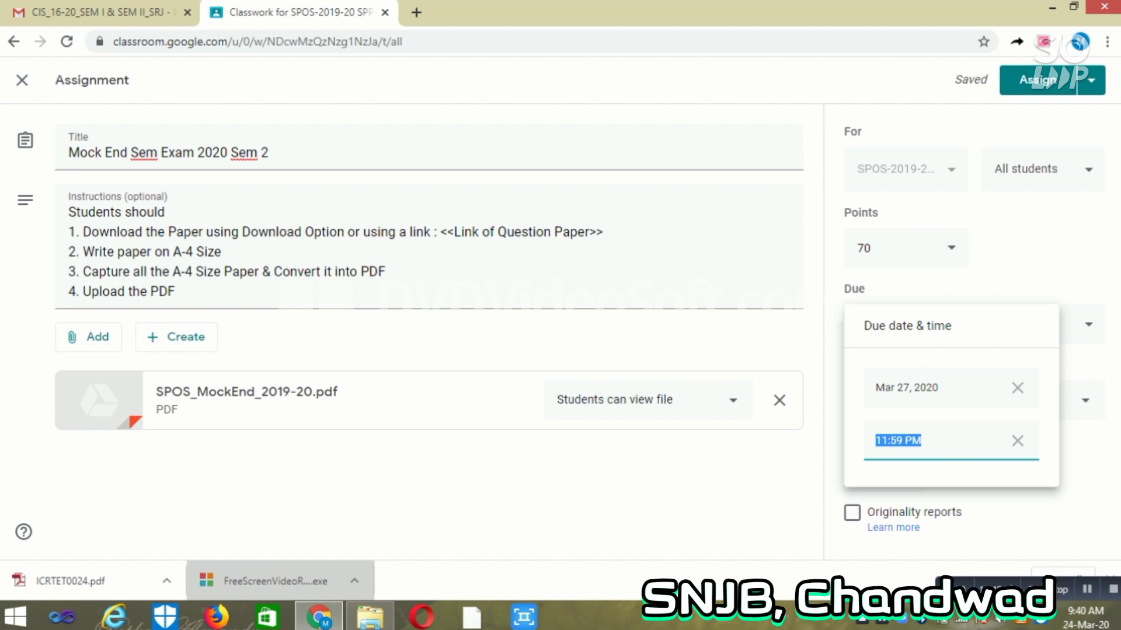
pyautogui.press('Left')
pyautogui.hotkey('shift', 'Right')
pyautogui.hotkey('shift', 'Right')
pyautogui.write('12')
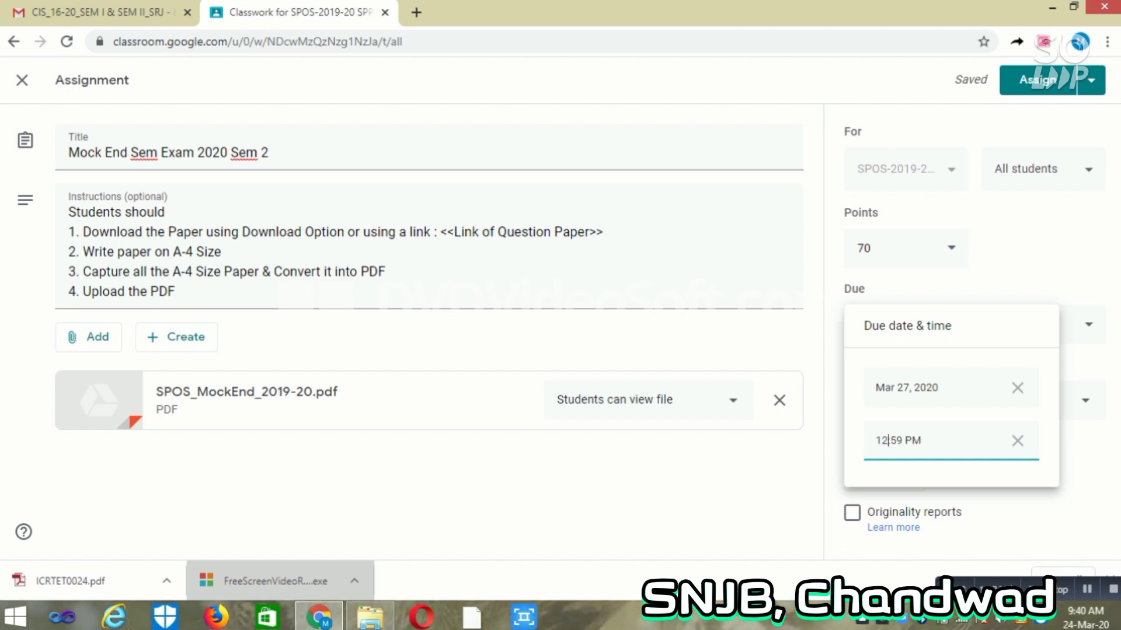
pyautogui.press('Right')
pyautogui.hotkey('shift', 'Right')
pyautogui.hotkey('shift', 'Right')
pyautogui.write('30')
pyautogui.press('Return')
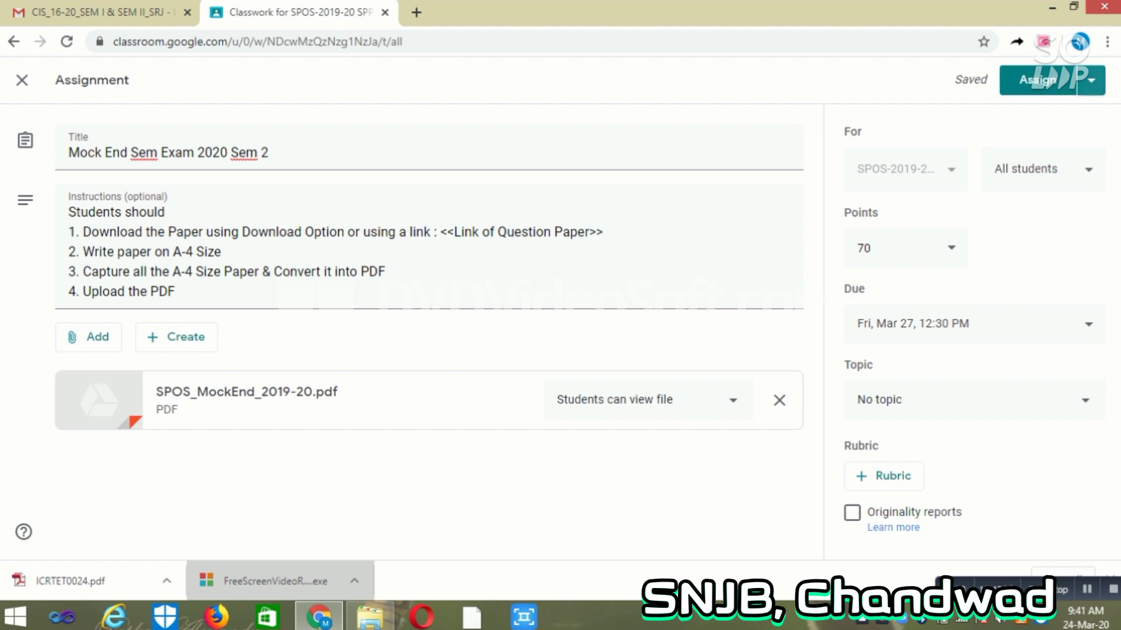
# Step: Schedule posting for Mar 27, 2020, with the posting time at 9:15 AM
pyautogui.click(1091, 80)
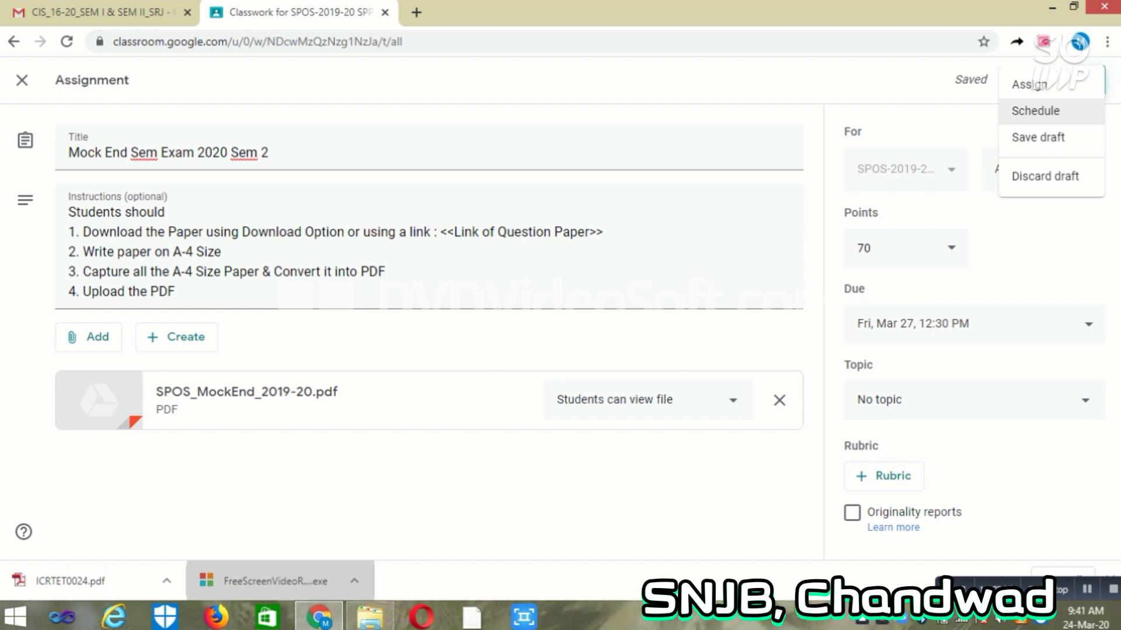
pyautogui.click(1035, 111)
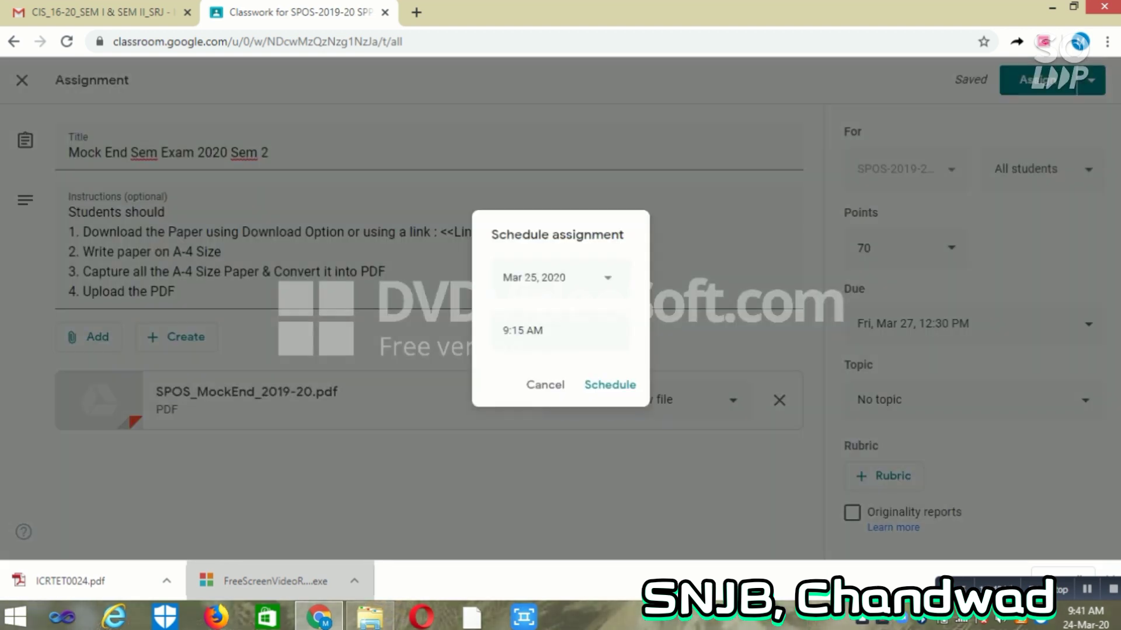
pyautogui.click(549, 278)
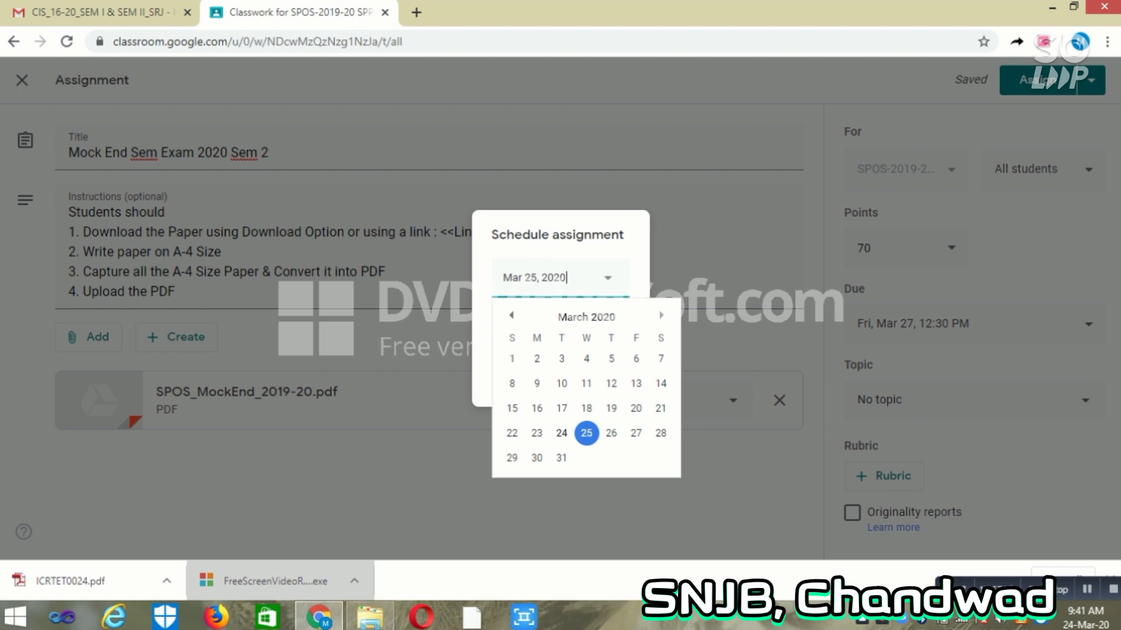
pyautogui.click(636, 433)
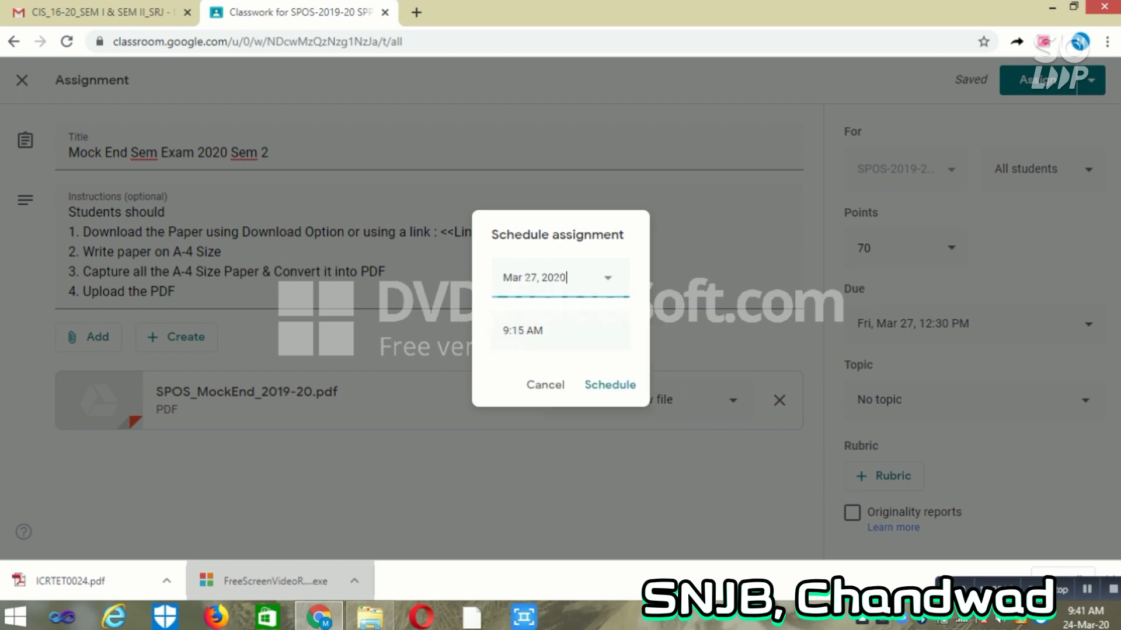
pyautogui.press('Tab')
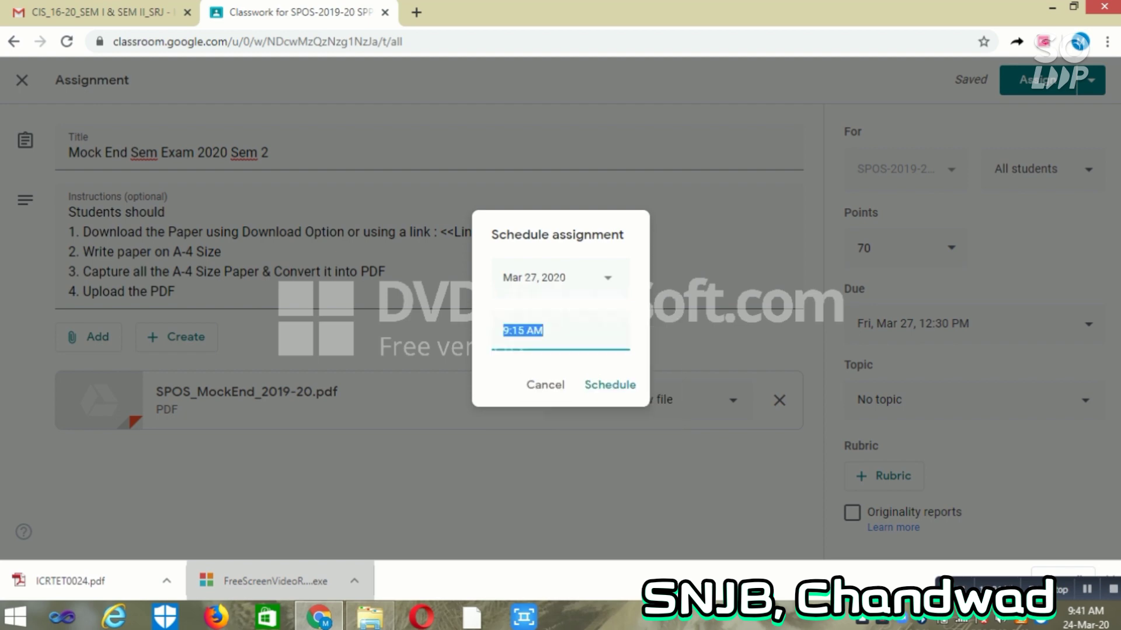
pyautogui.click(528, 331)
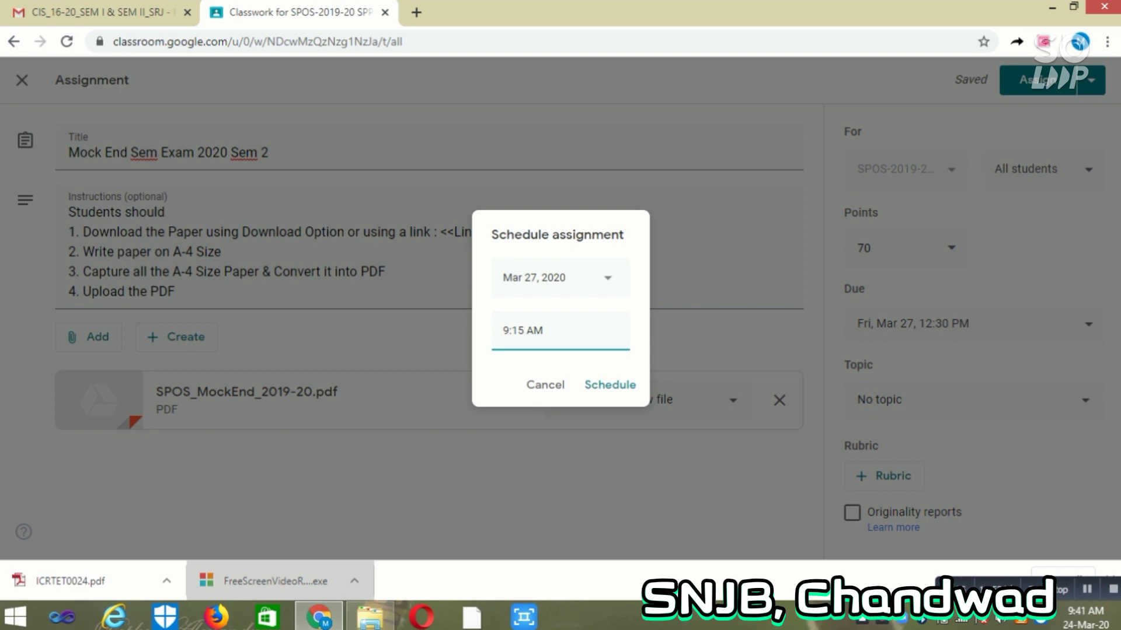
# Step: Confirm the schedule so the assignment posts Mar 27, 2020 at 9:15 AM
pyautogui.press('Return')
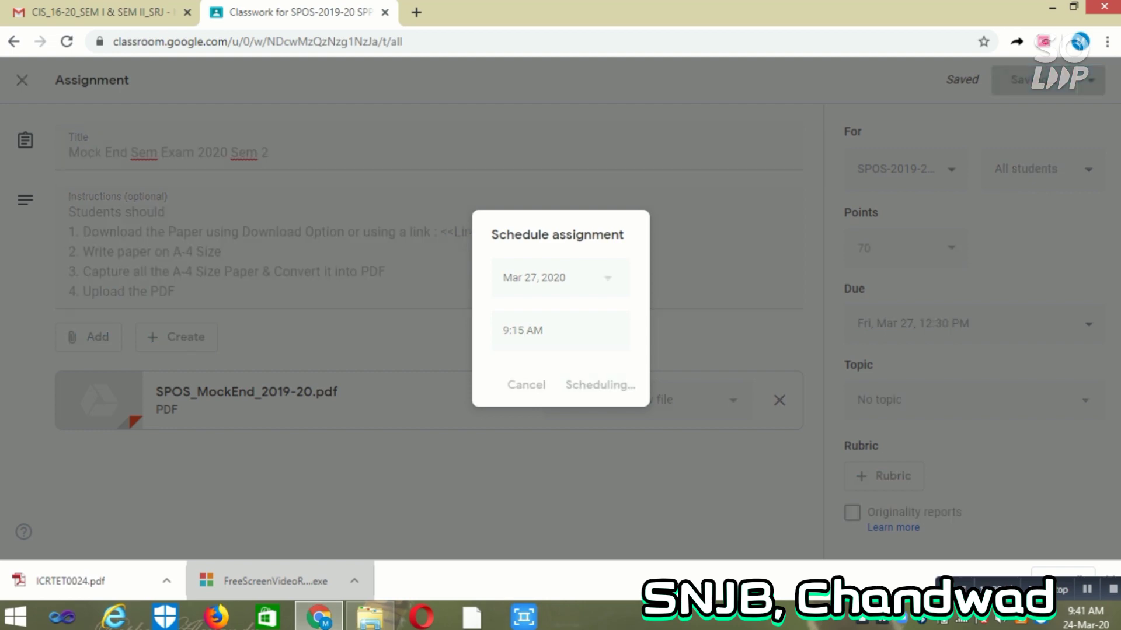